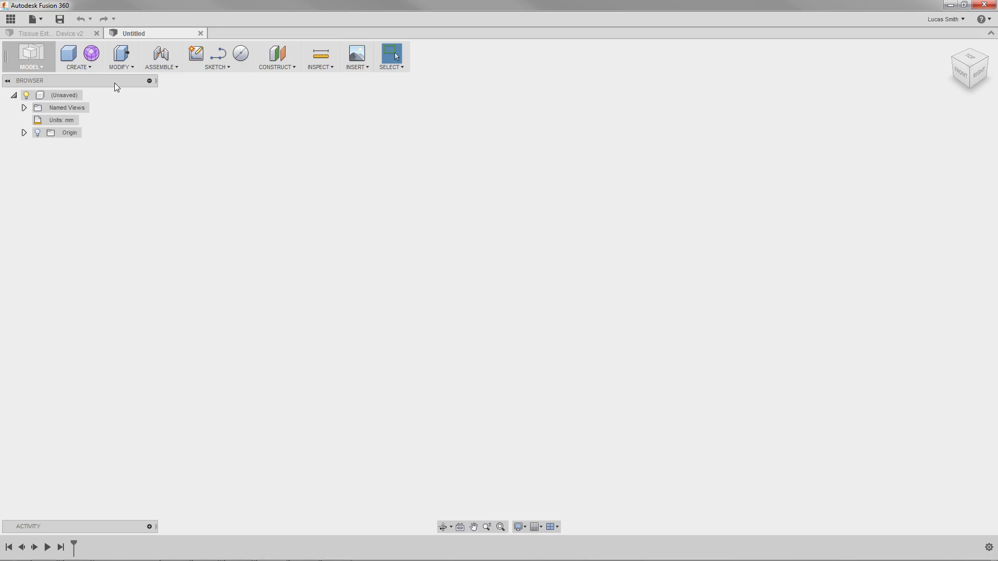
# Step: Create Base Feature1 in the empty Untitled design for history-free modelling
pyautogui.click(84, 67)
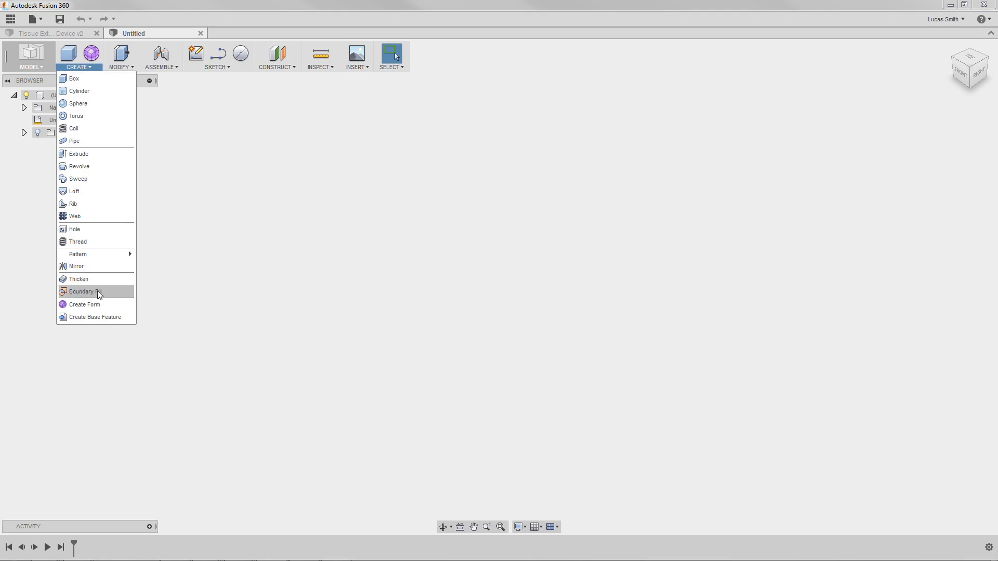
pyautogui.click(95, 317)
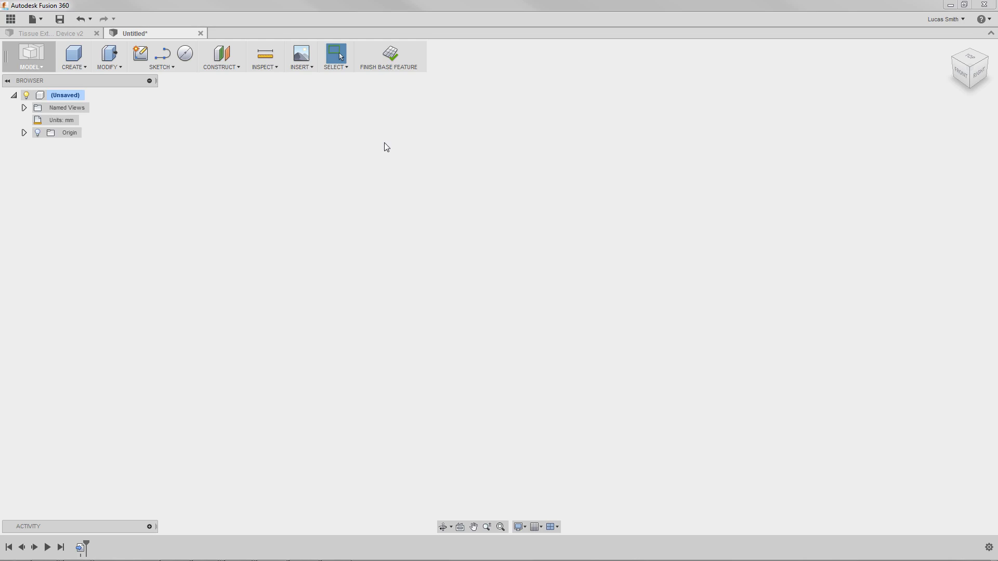
# Step: Sketch a 60 × 60 mm centre rectangle on the ground plane
pyautogui.click(161, 68)
pyautogui.moveTo(165, 102)
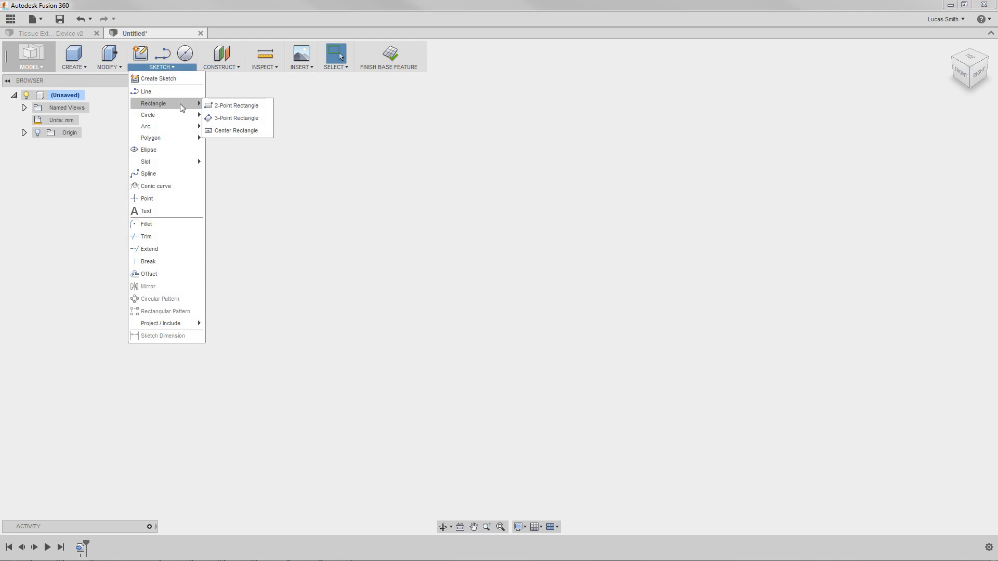
pyautogui.click(239, 126)
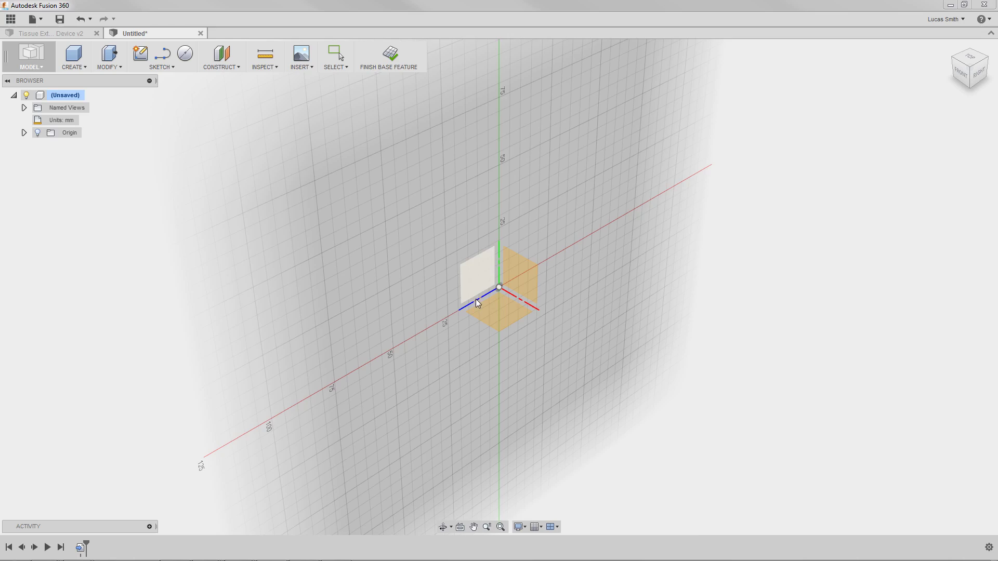
pyautogui.click(497, 307)
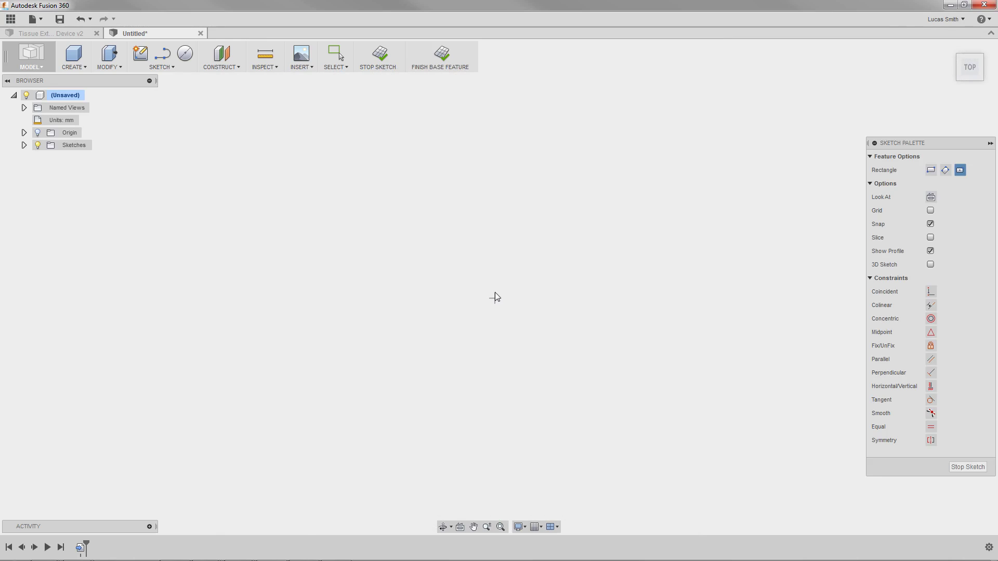
pyautogui.click(491, 290)
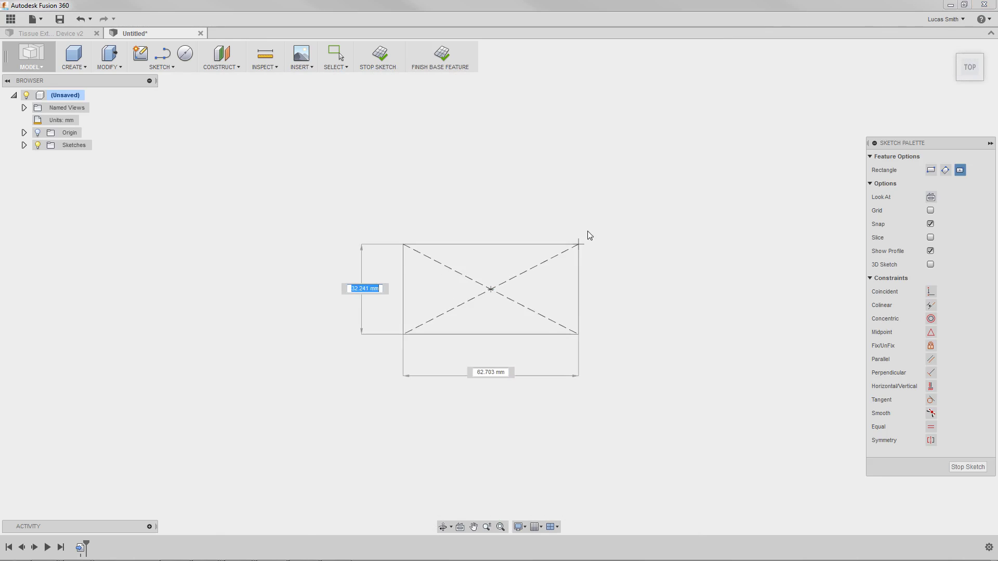
pyautogui.write('60')
pyautogui.press('Tab')
pyautogui.write('60')
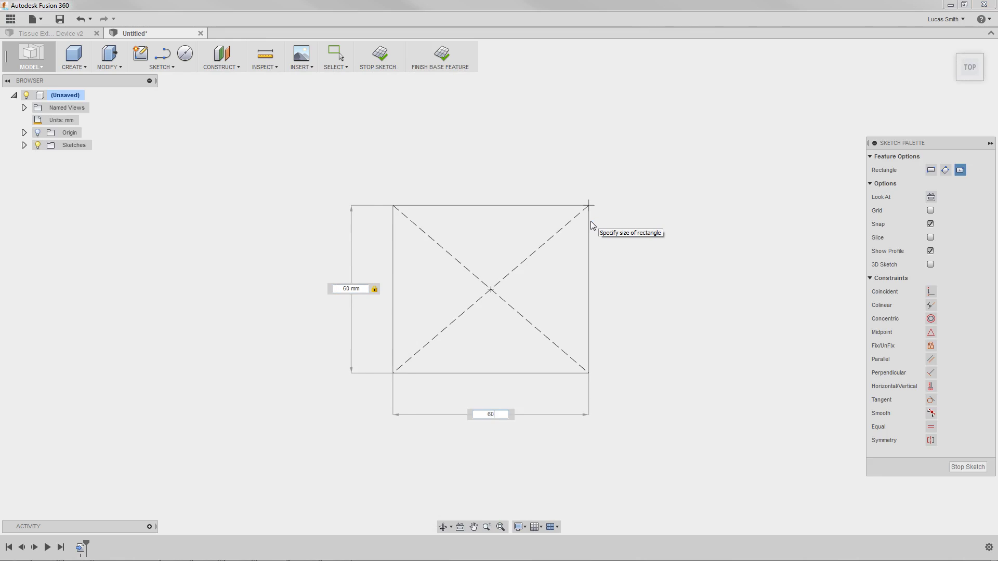
pyautogui.press('Tab')
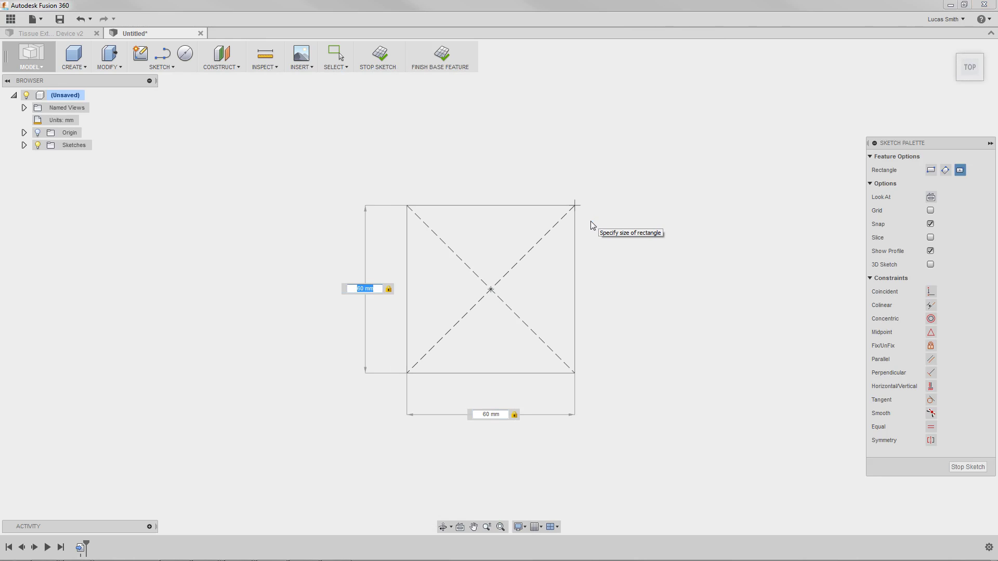
pyautogui.click(968, 467)
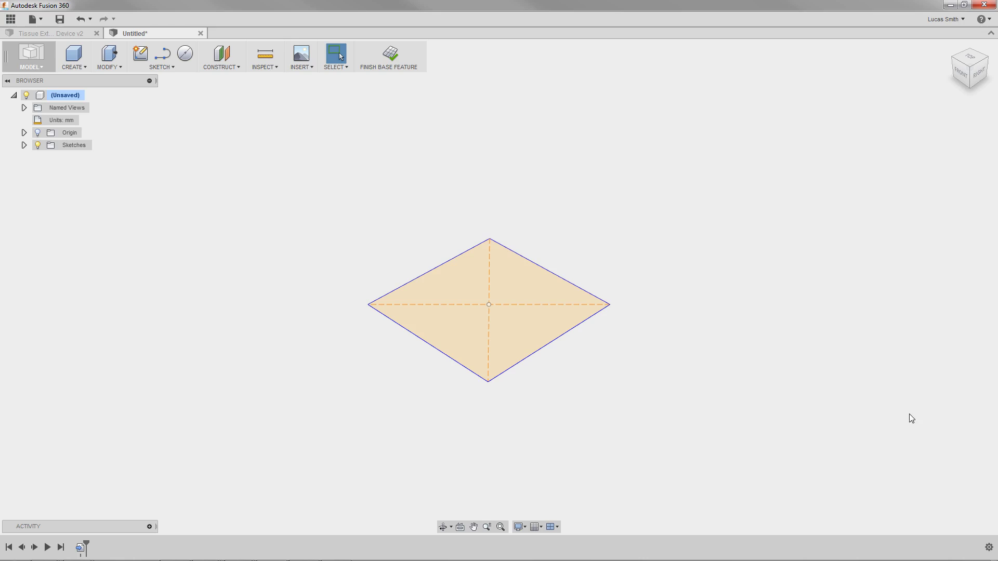
# Step: Extrude the square profile 20 mm into a new solid body
pyautogui.click(110, 53)
pyautogui.click(457, 292)
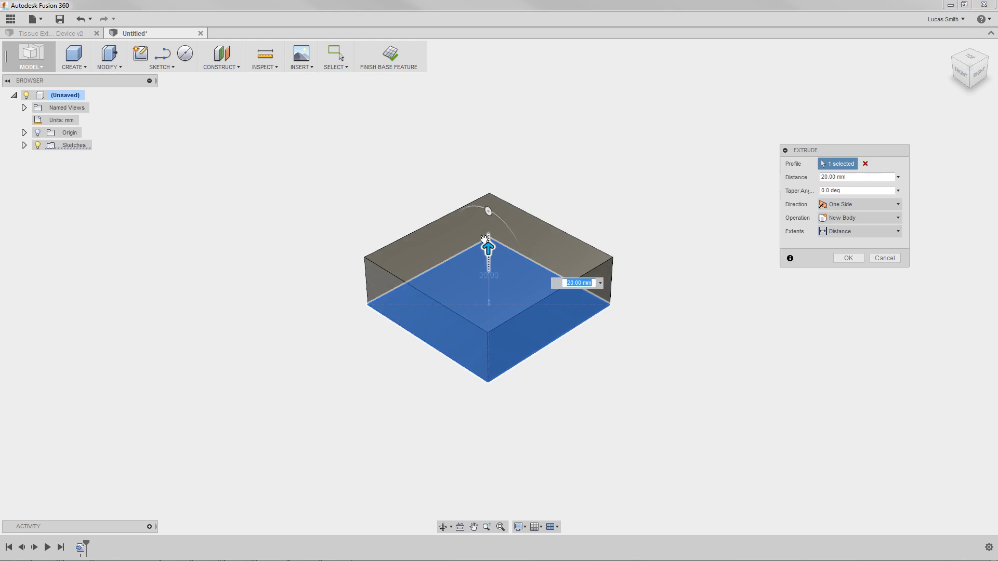
pyautogui.click(848, 258)
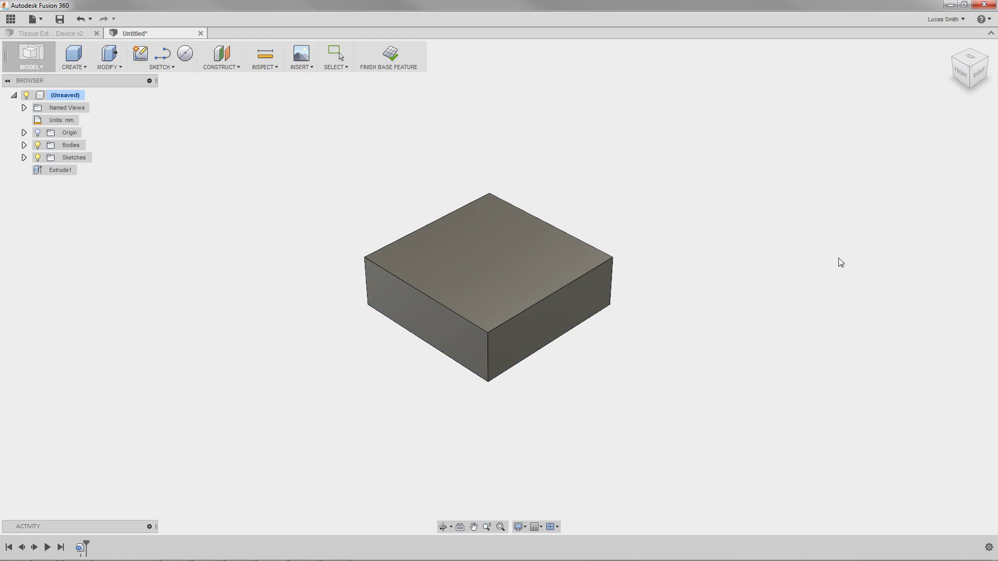
pyautogui.press('F6')
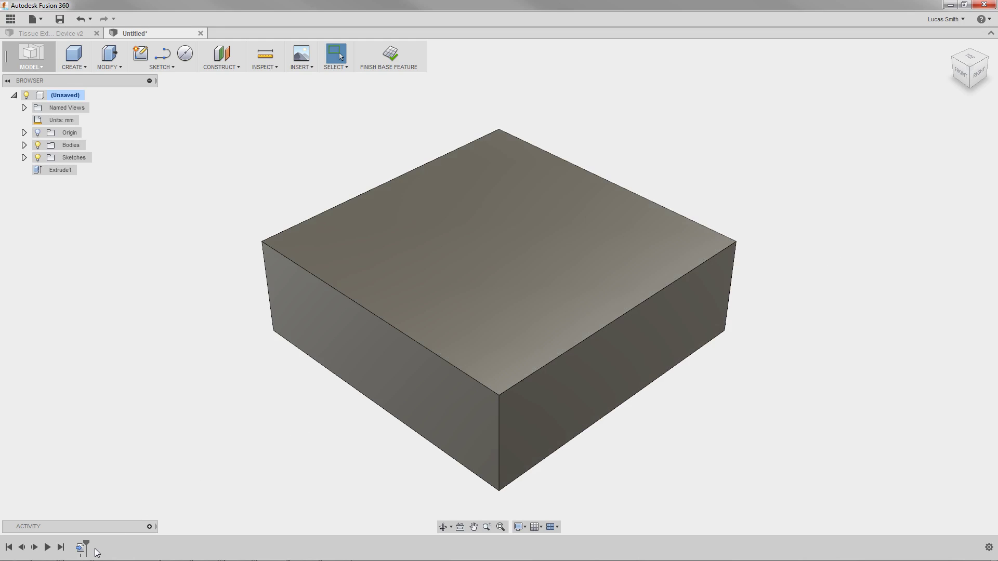
# Step: Offset the block's right front face outward by 18 mm with Press Pull
pyautogui.click(350, 367)
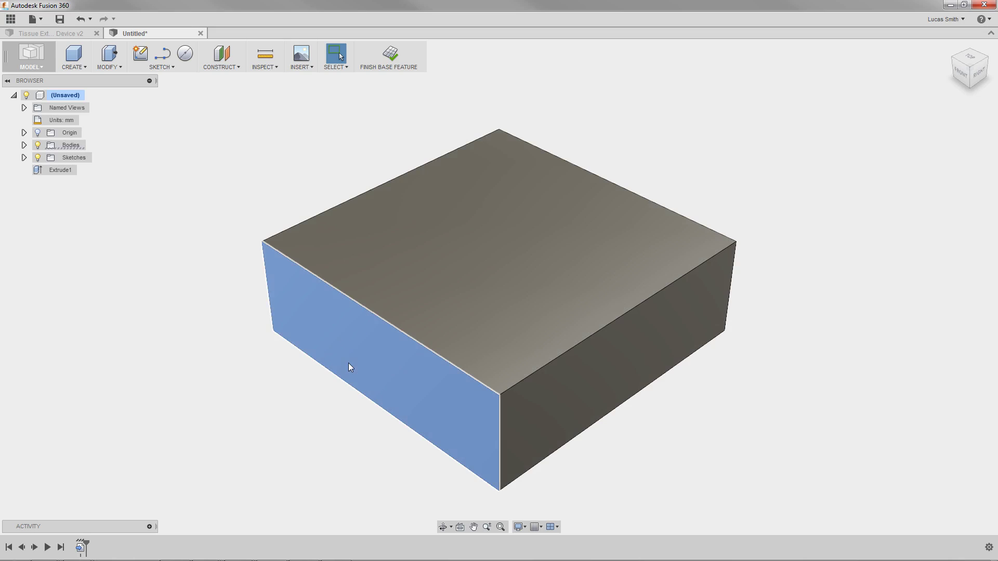
pyautogui.click(471, 309)
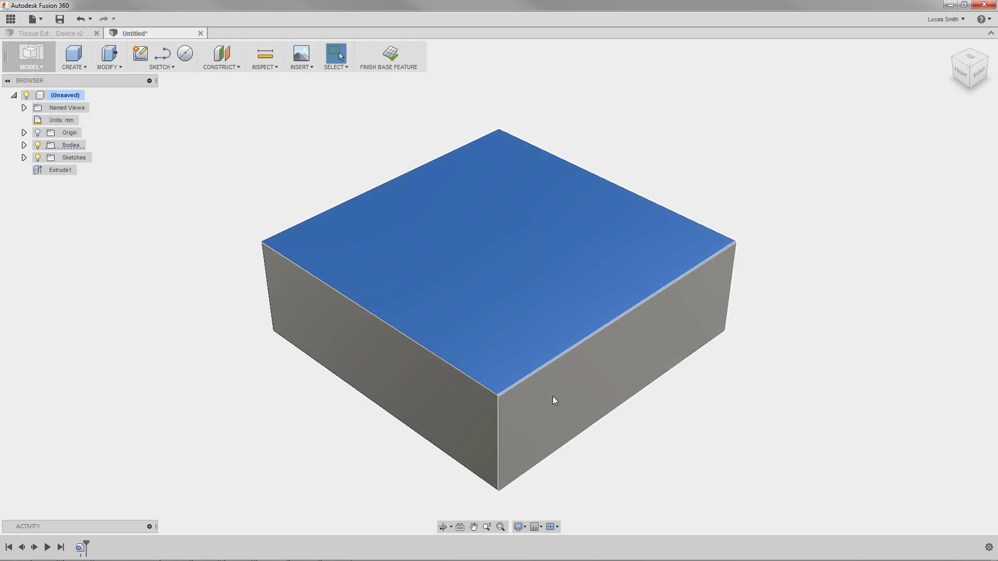
pyautogui.click(554, 397)
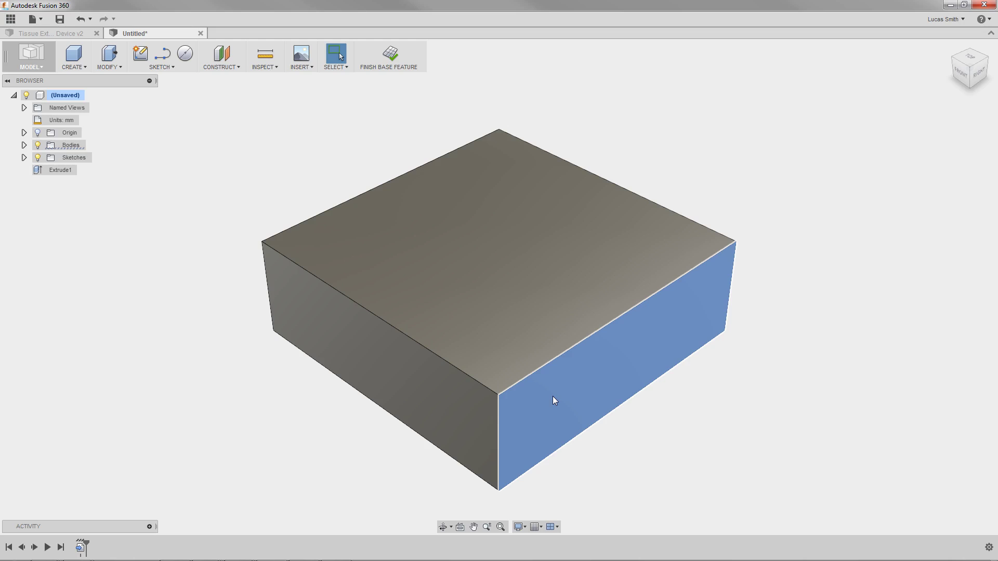
pyautogui.click(114, 58)
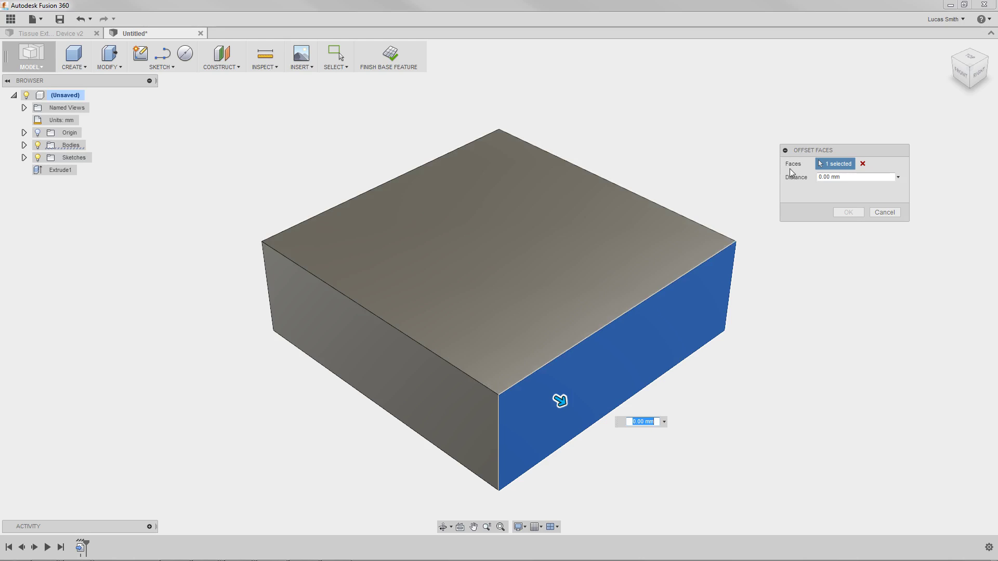
pyautogui.moveTo(561, 401); pyautogui.dragTo(648, 455)
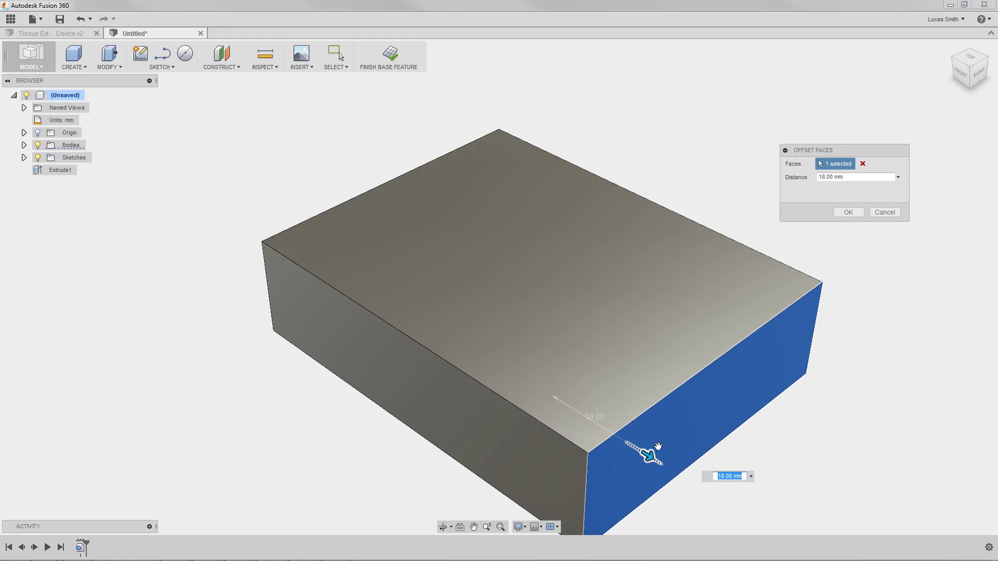
pyautogui.click(849, 213)
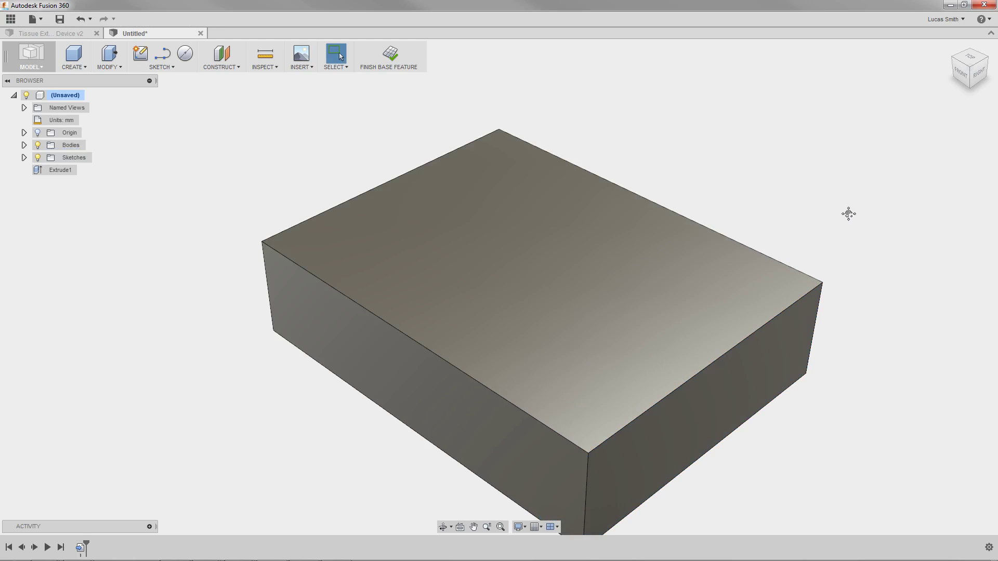
pyautogui.press('F6')
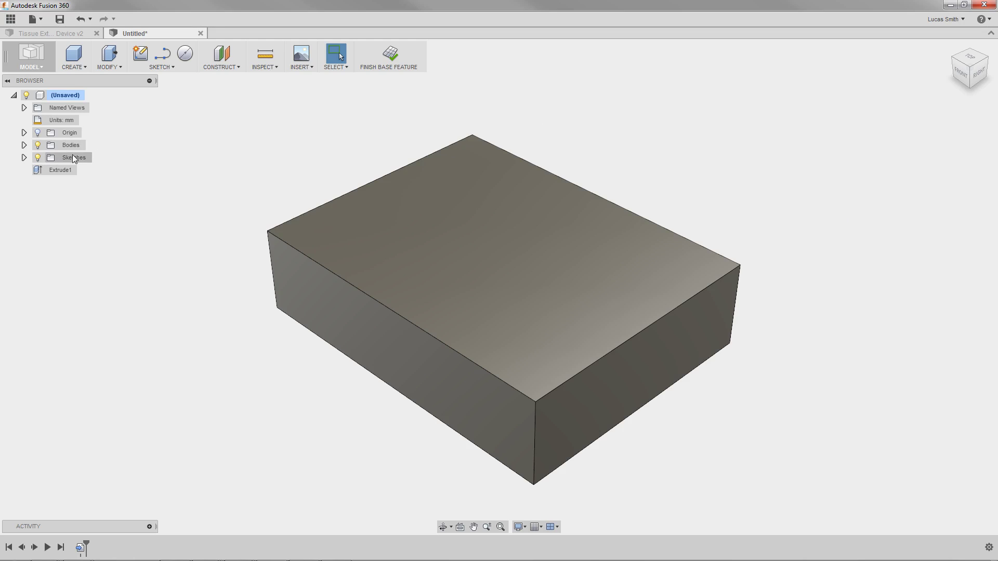
pyautogui.click(24, 157)
pyautogui.click(47, 170)
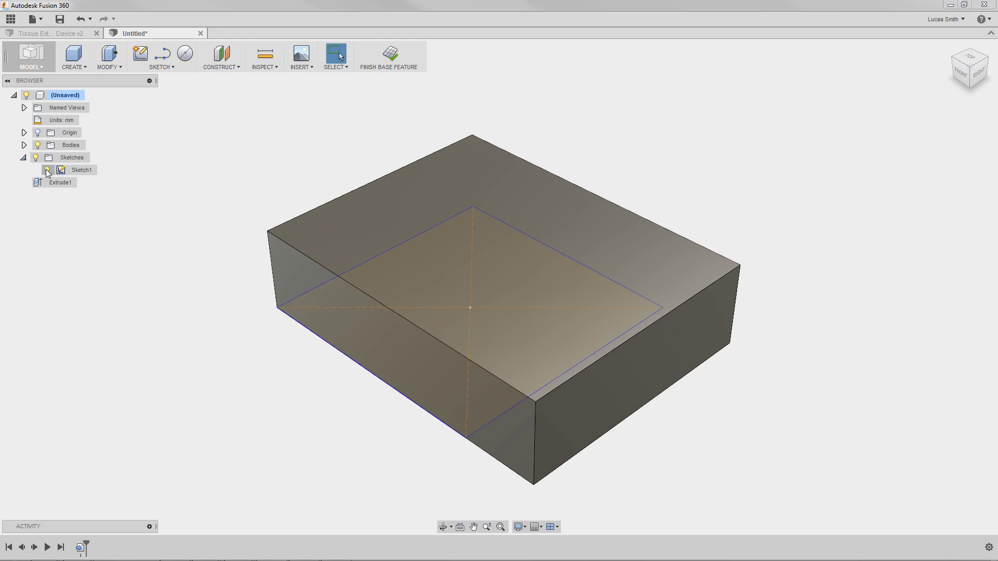
pyautogui.moveTo(274, 116)
pyautogui.keyDown('shift'); pyautogui.mouseDown(button='middle')
pyautogui.moveTo(268, 156)
pyautogui.moveTo(279, 118)
pyautogui.mouseUp(button='middle'); pyautogui.keyUp('shift')
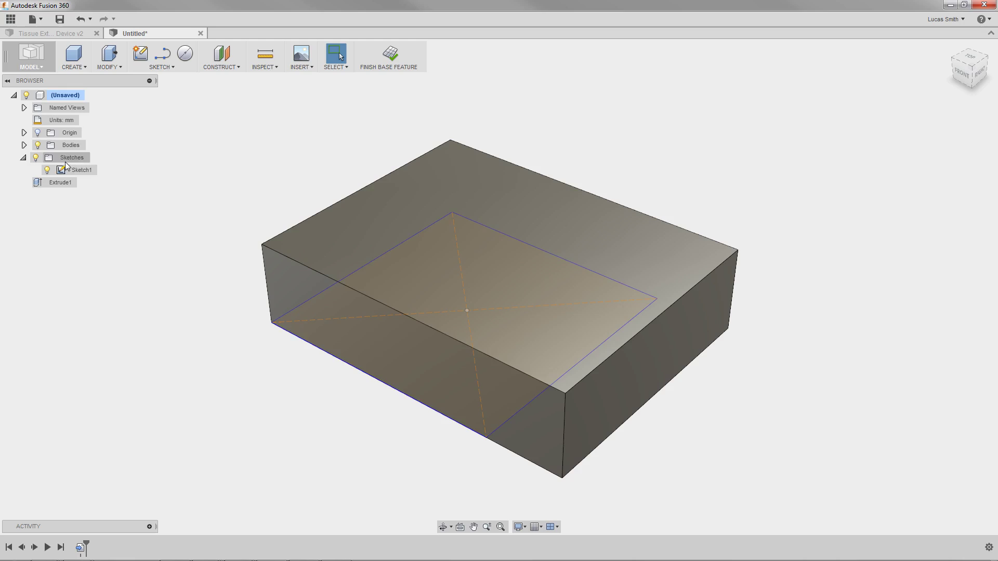
pyautogui.click(46, 170)
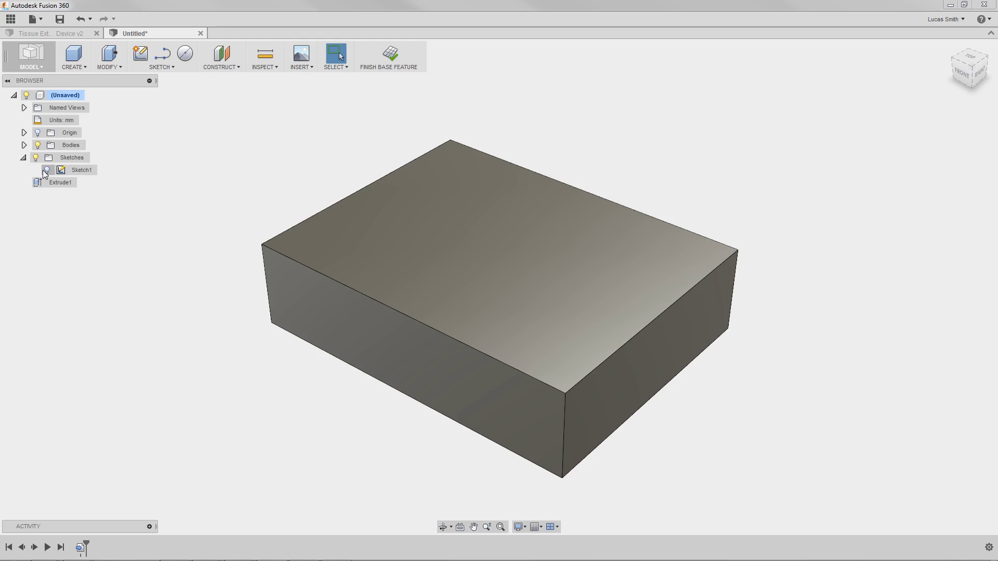
# Step: Fillet the block's four vertical corner edges with a 12.50 mm radius
pyautogui.click(115, 74)
pyautogui.click(117, 104)
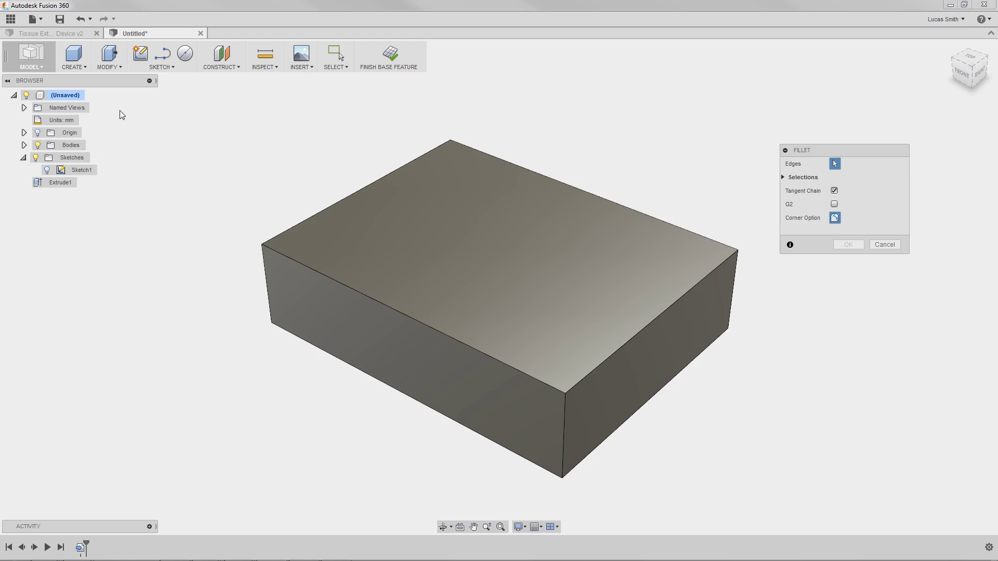
pyautogui.click(264, 269)
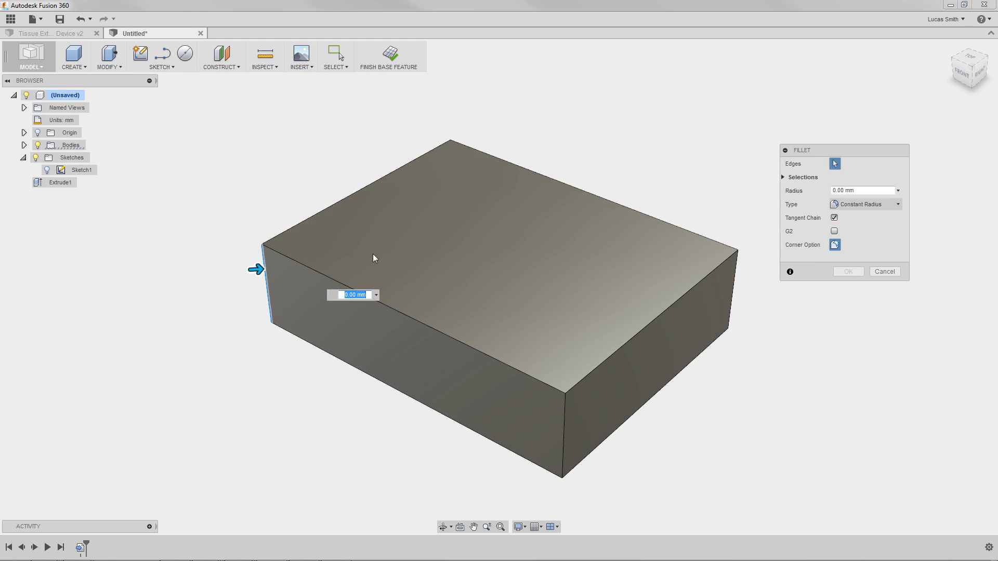
pyautogui.click(451, 161)
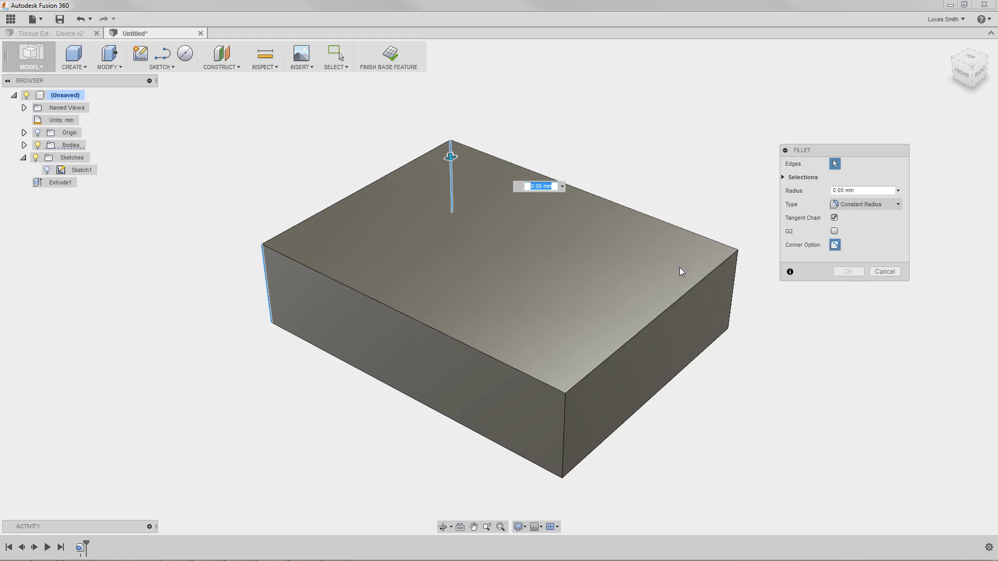
pyautogui.click(728, 288)
pyautogui.click(565, 418)
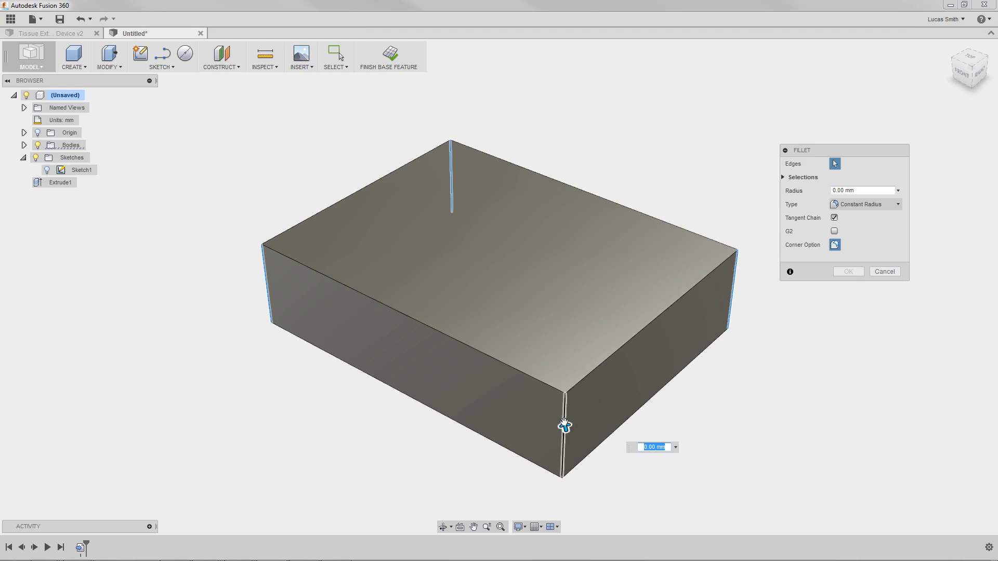
pyautogui.moveTo(564, 425); pyautogui.dragTo(560, 408)
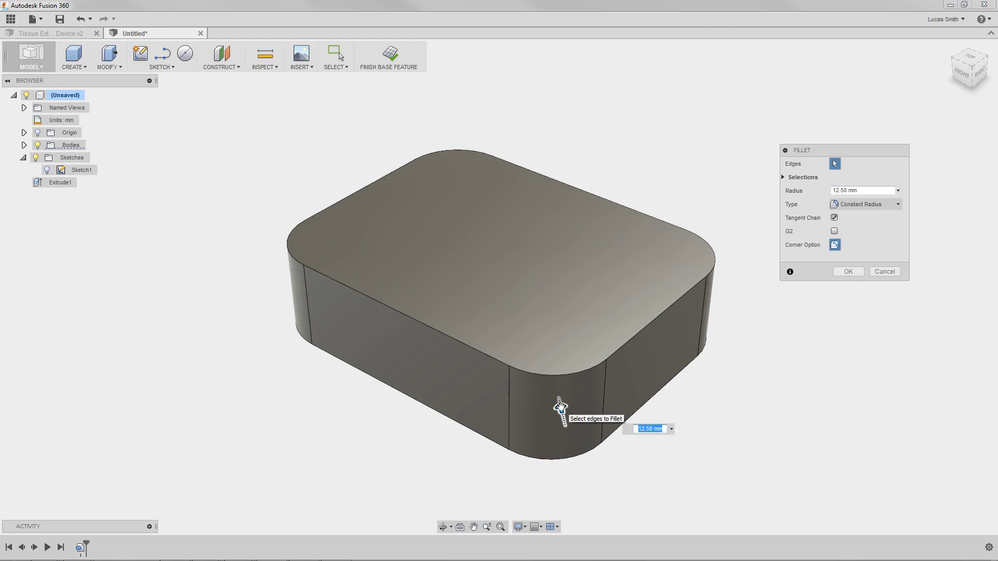
pyautogui.click(845, 274)
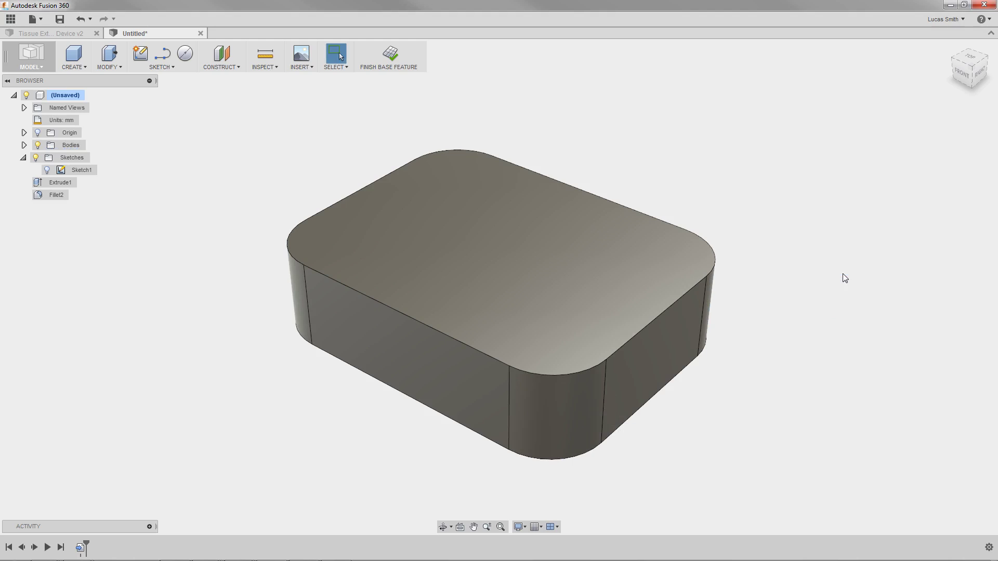
# Step: Fillet the block's bottom edge loop with a 2.00 mm radius
pyautogui.click(108, 58)
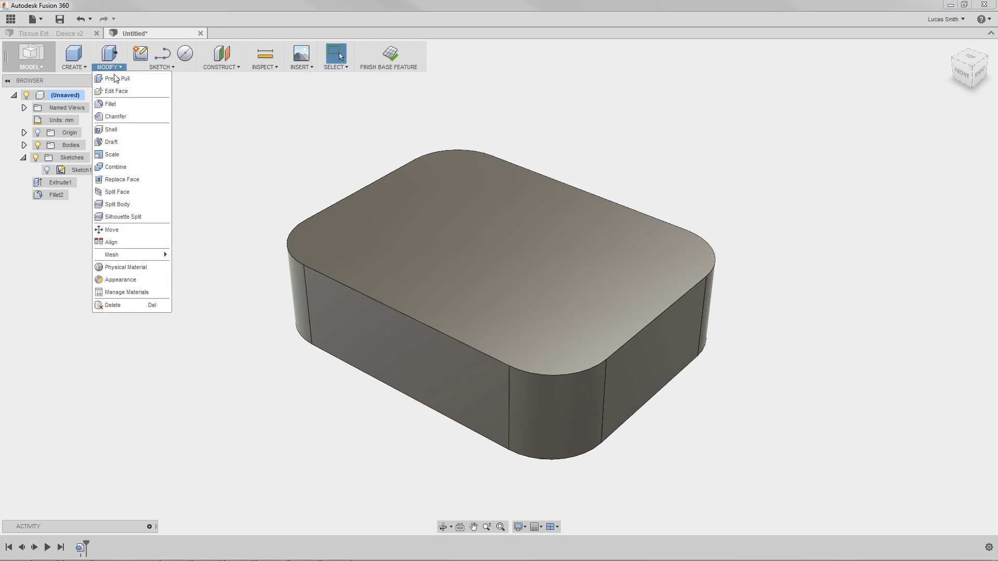
pyautogui.click(117, 103)
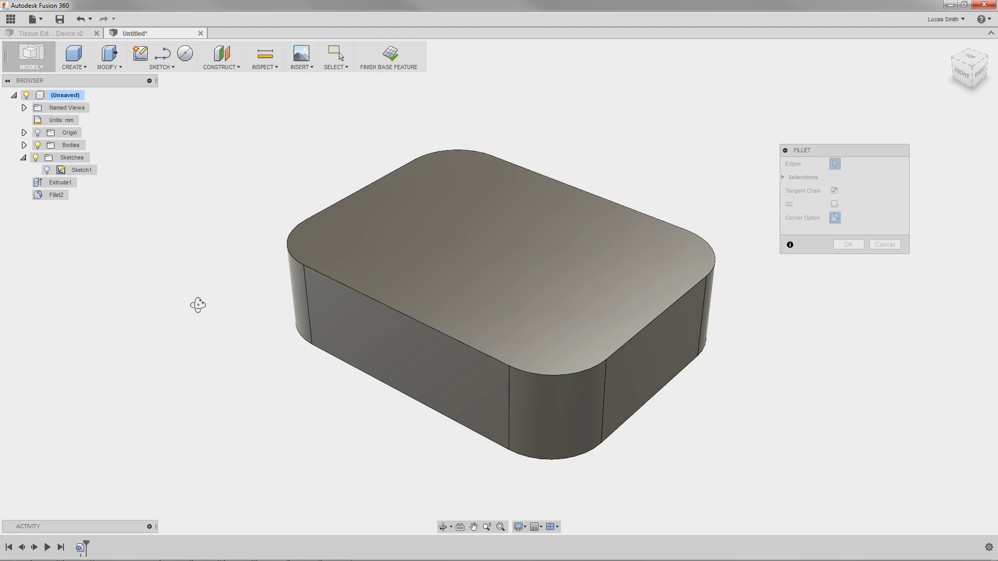
pyautogui.keyDown('shift'); pyautogui.moveTo(198, 305); pyautogui.dragTo(214, 286, button='middle'); pyautogui.keyUp('shift')
pyautogui.click(327, 344)
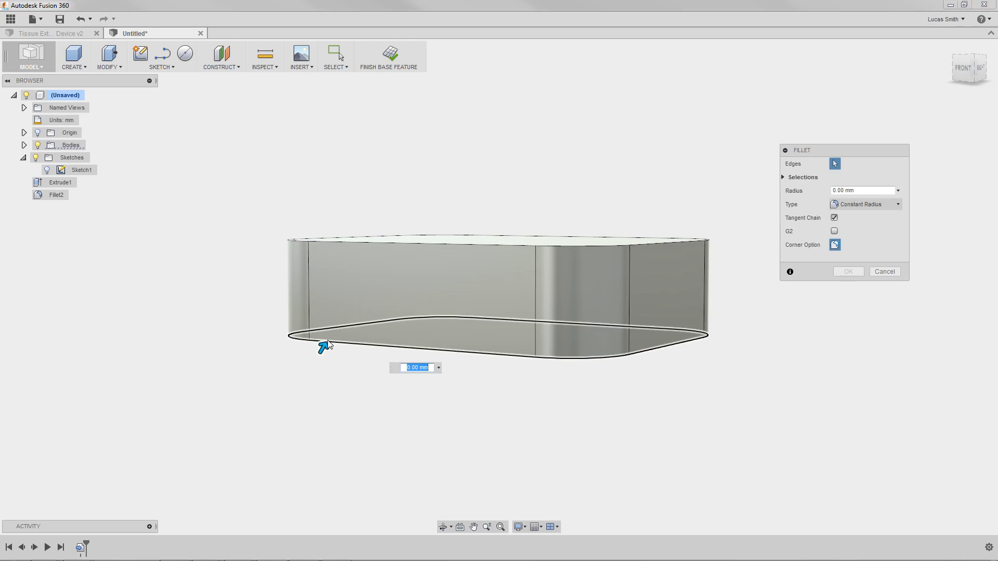
pyautogui.moveTo(328, 344); pyautogui.dragTo(326, 342)
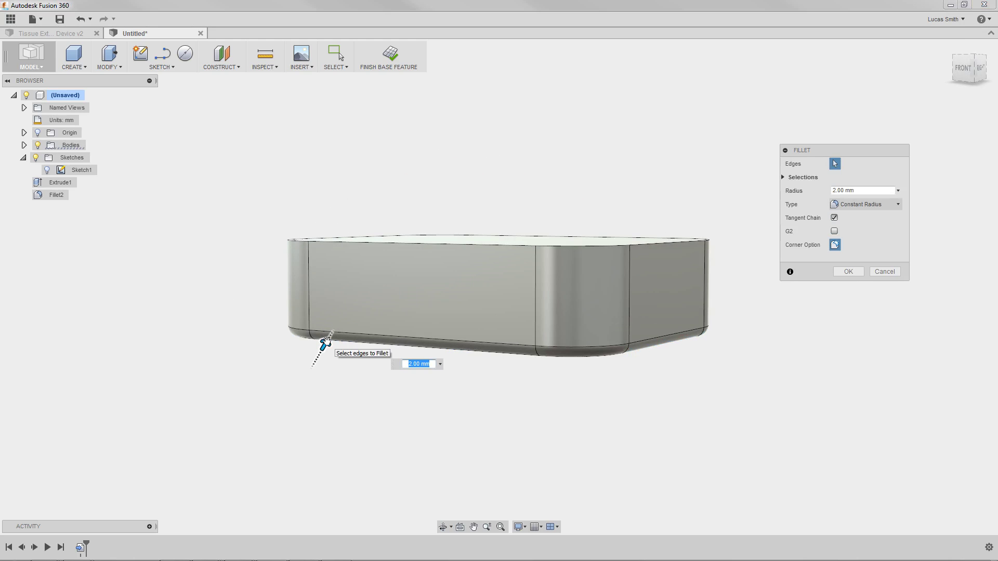
pyautogui.click(841, 272)
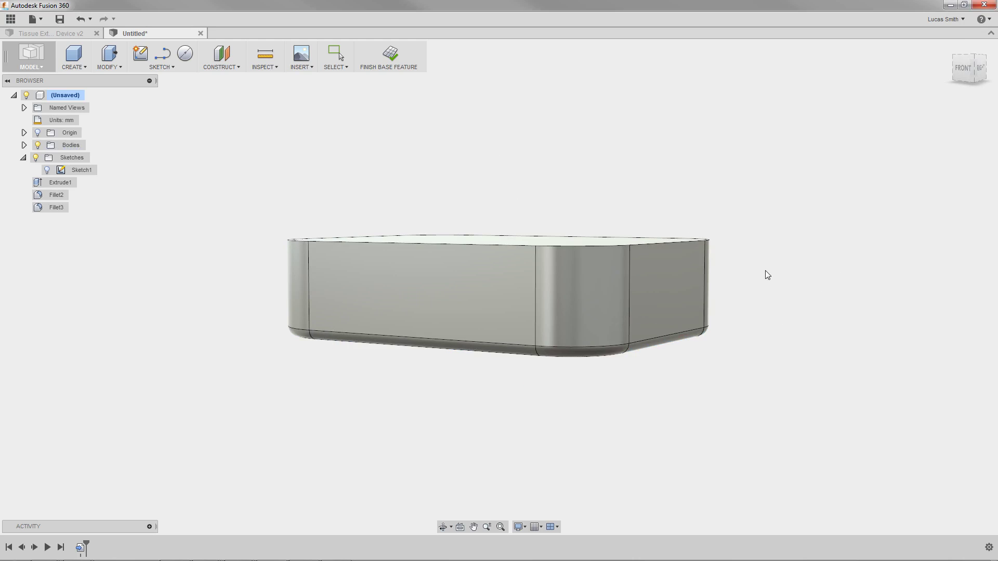
pyautogui.keyDown('shift'); pyautogui.moveTo(765, 271); pyautogui.dragTo(749, 298, button='middle'); pyautogui.keyUp('shift')
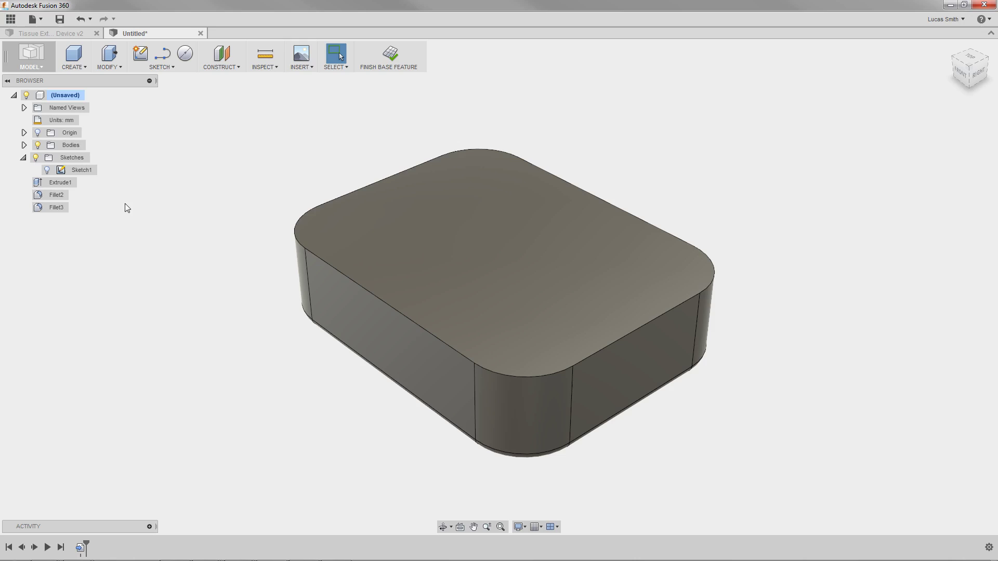
# Step: Edit Fillet2 so the front corner's radius becomes 2.50 mm, then inspect it
pyautogui.doubleClick(57, 195)
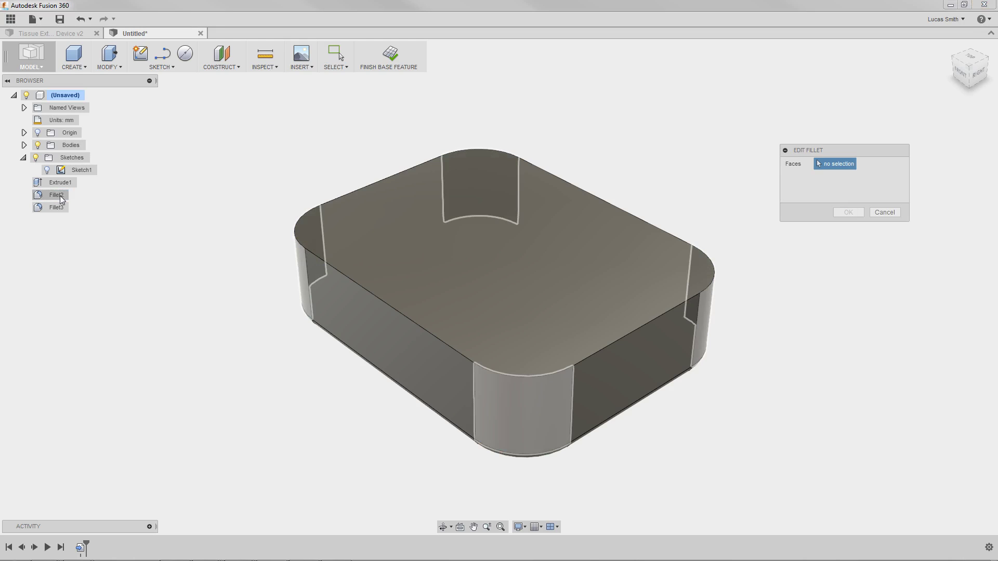
pyautogui.click(499, 404)
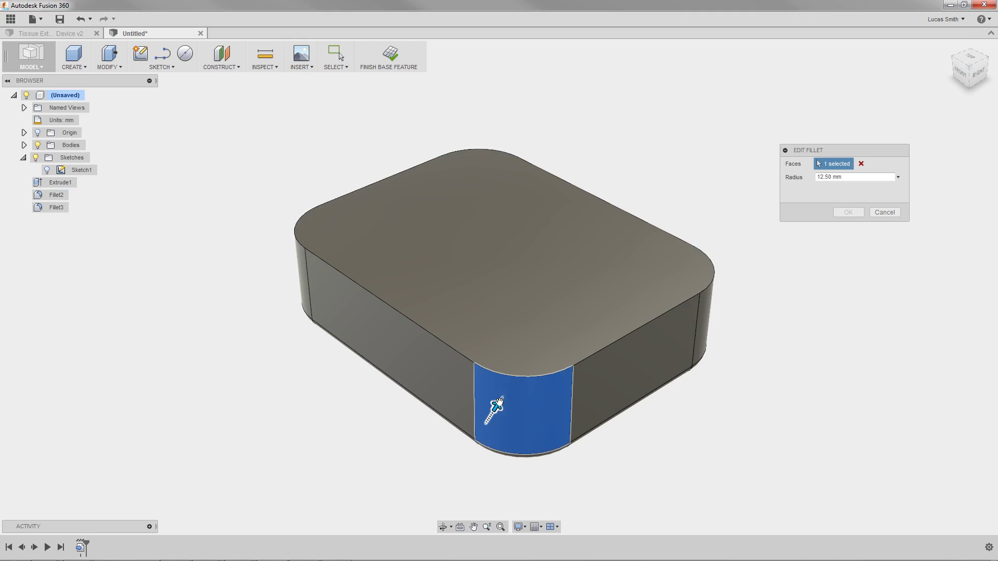
pyautogui.moveTo(499, 404); pyautogui.dragTo(487, 421)
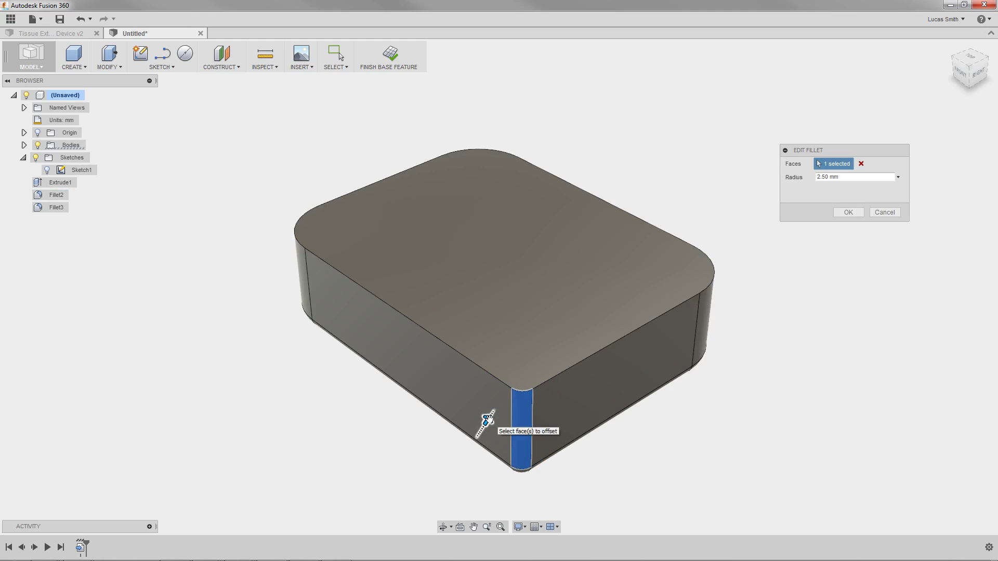
pyautogui.press('Return')
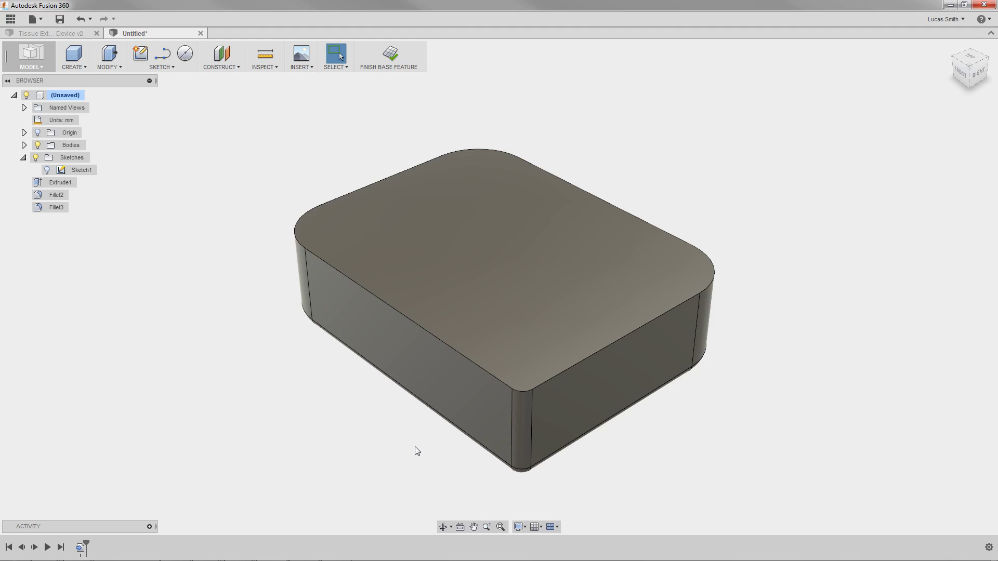
pyautogui.keyDown('shift'); pyautogui.moveTo(416, 452); pyautogui.dragTo(430, 411, button='middle'); pyautogui.keyUp('shift')
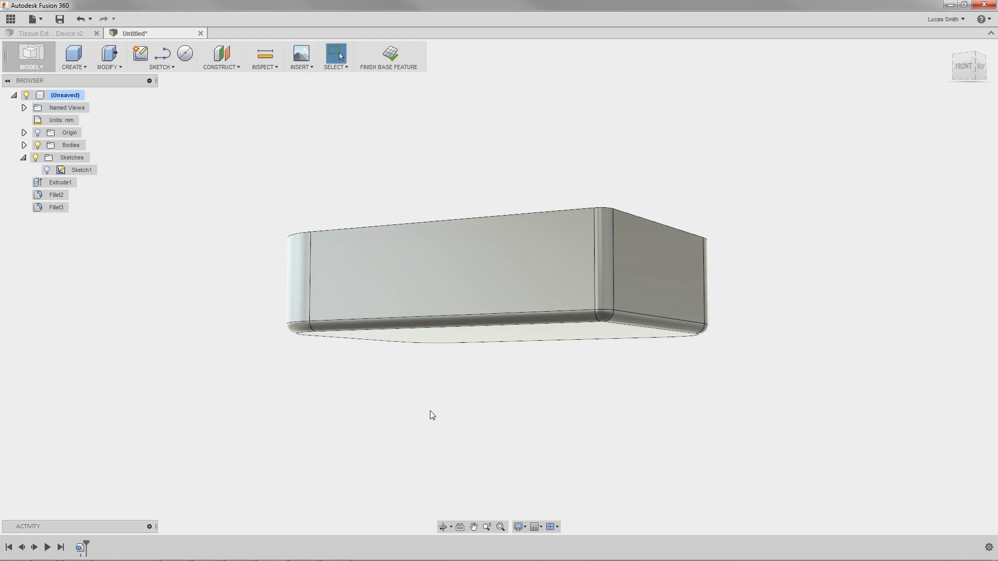
pyautogui.click(604, 266)
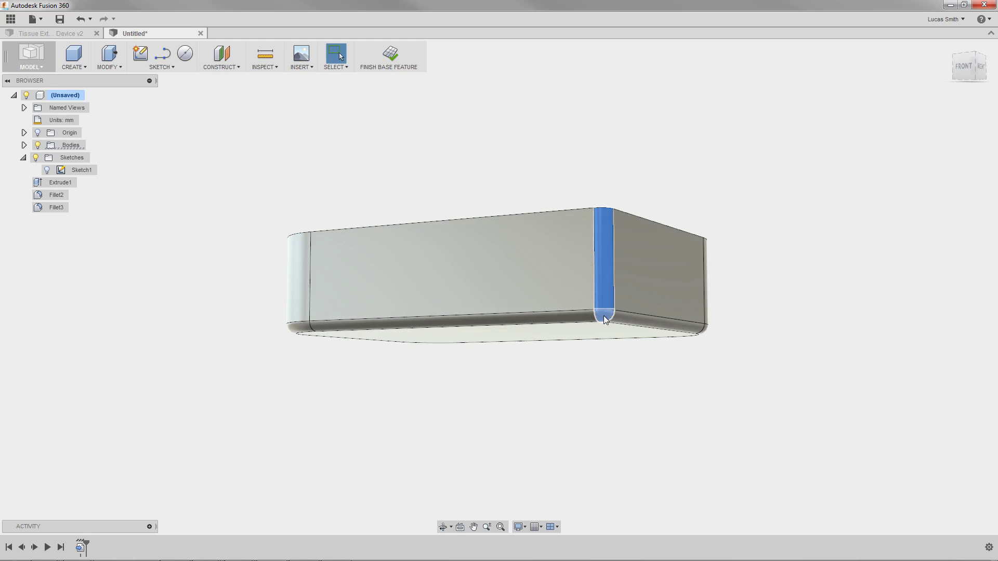
pyautogui.click(604, 317)
pyautogui.keyDown('shift'); pyautogui.moveTo(653, 369); pyautogui.dragTo(649, 403, button='middle'); pyautogui.keyUp('shift')
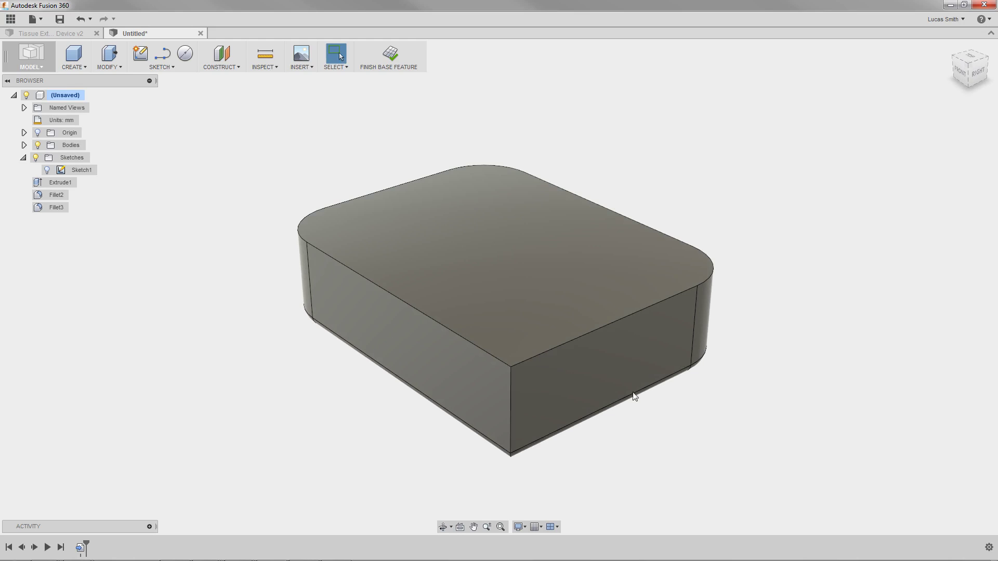
# Step: Start a Move with Move Faces and the Tweak method on the top face
pyautogui.click(111, 70)
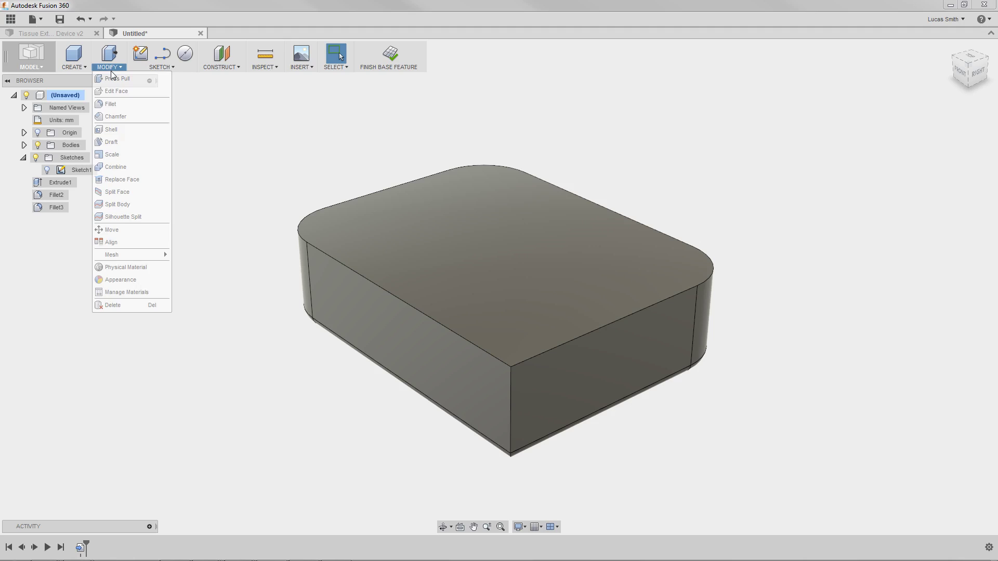
pyautogui.click(125, 232)
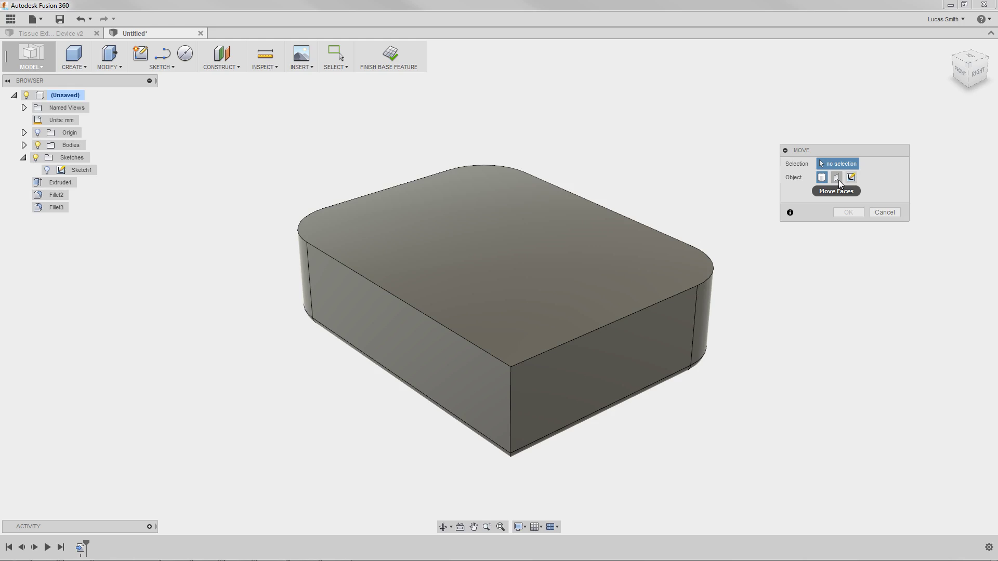
pyautogui.click(839, 179)
pyautogui.click(856, 190)
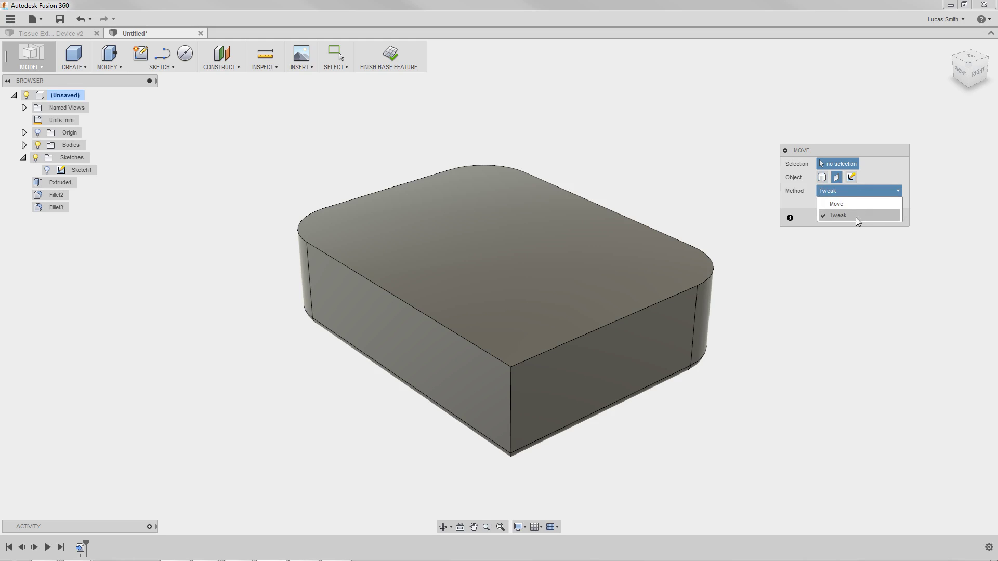
pyautogui.click(855, 215)
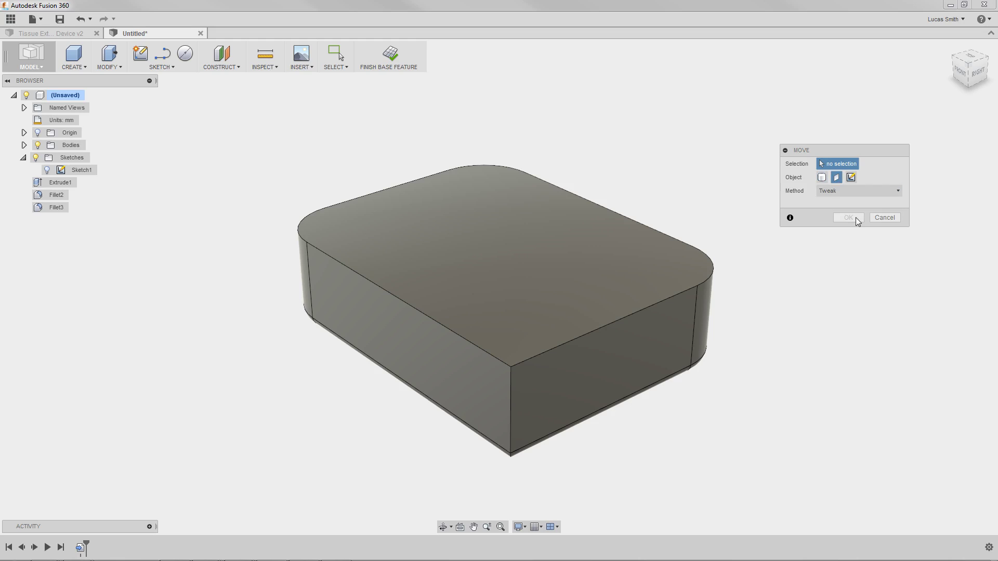
pyautogui.click(514, 257)
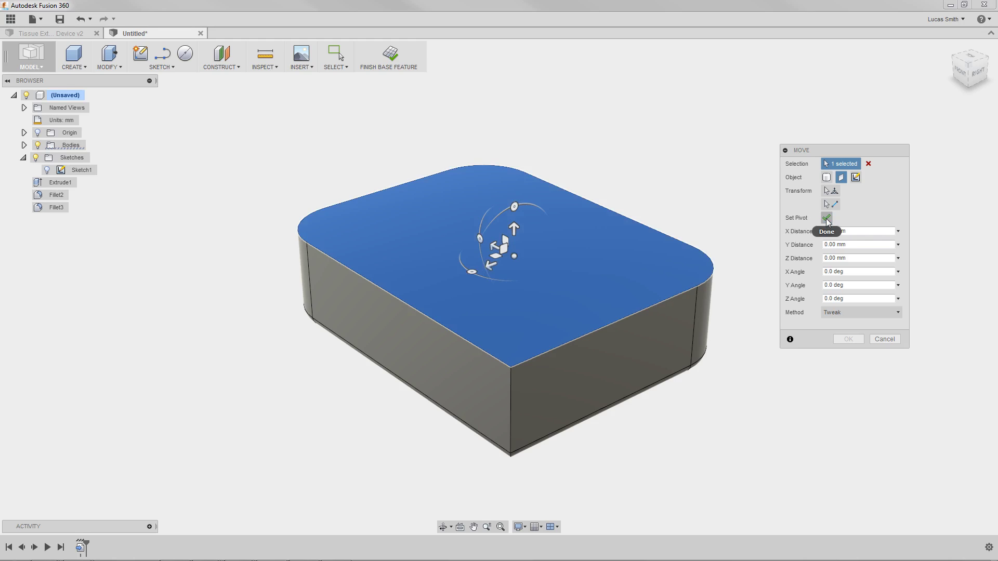
# Step: Rotate the top face 15 degrees about a pivot on its front edge
pyautogui.click(827, 218)
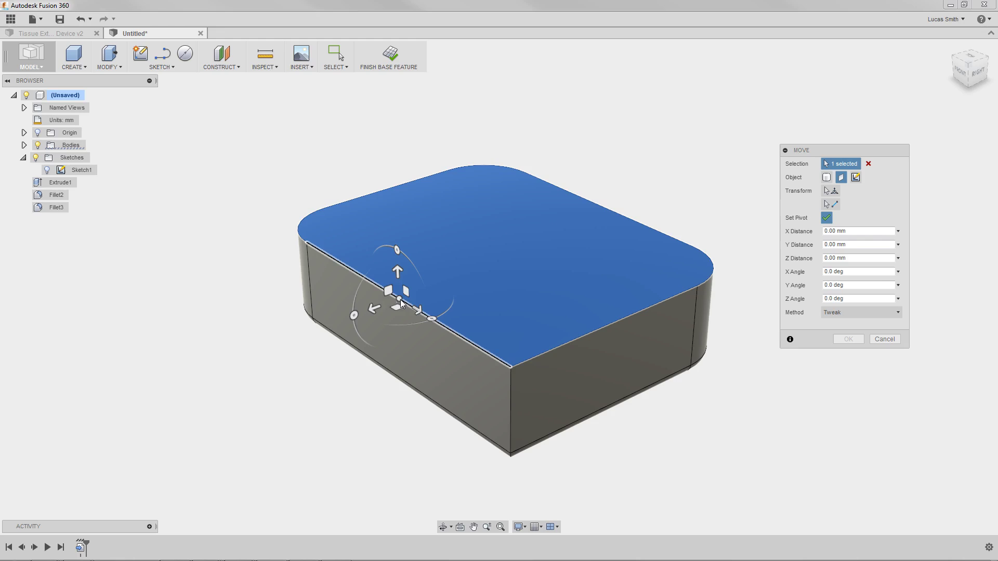
pyautogui.click(400, 299)
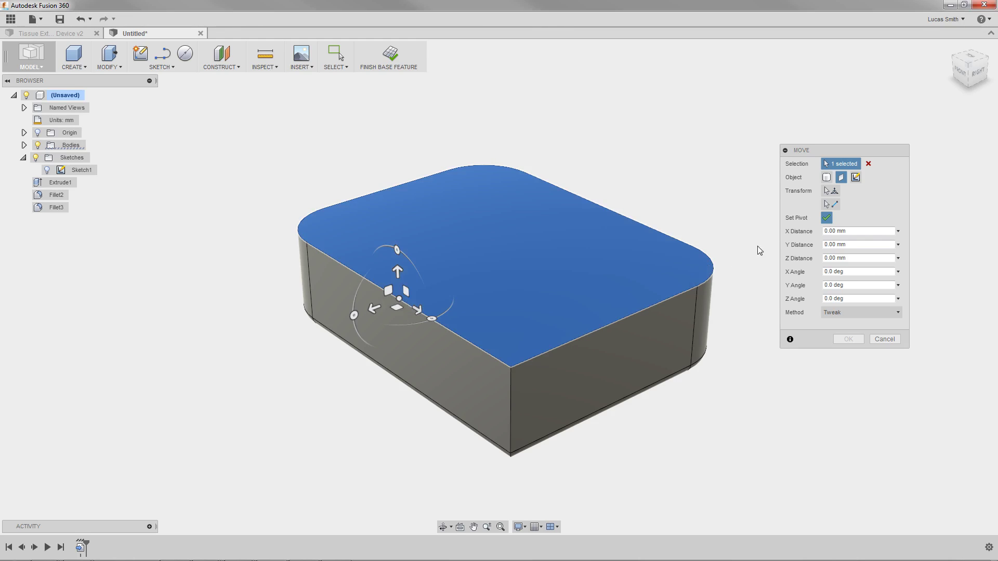
pyautogui.click(830, 222)
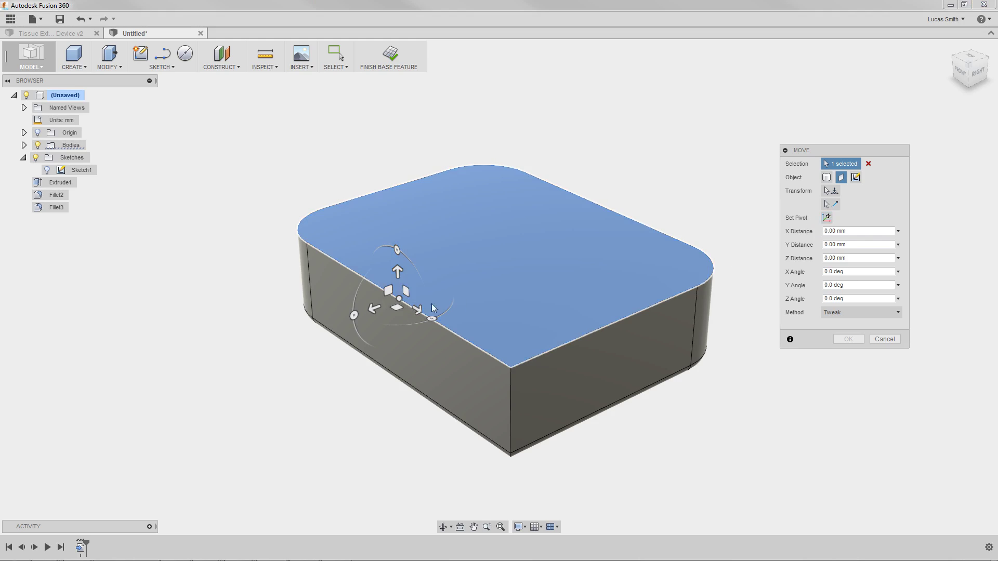
pyautogui.moveTo(353, 314); pyautogui.dragTo(356, 327)
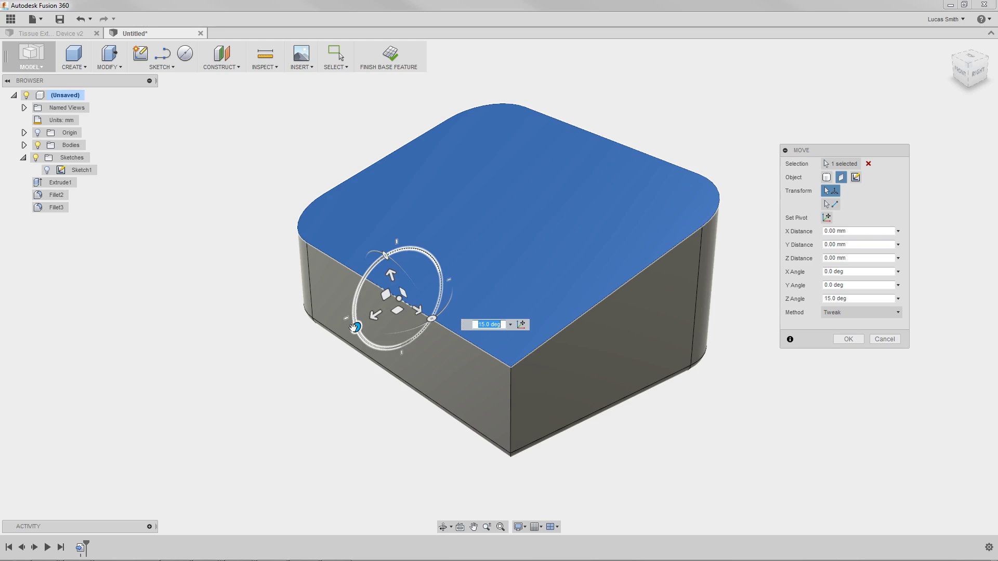
pyautogui.click(840, 341)
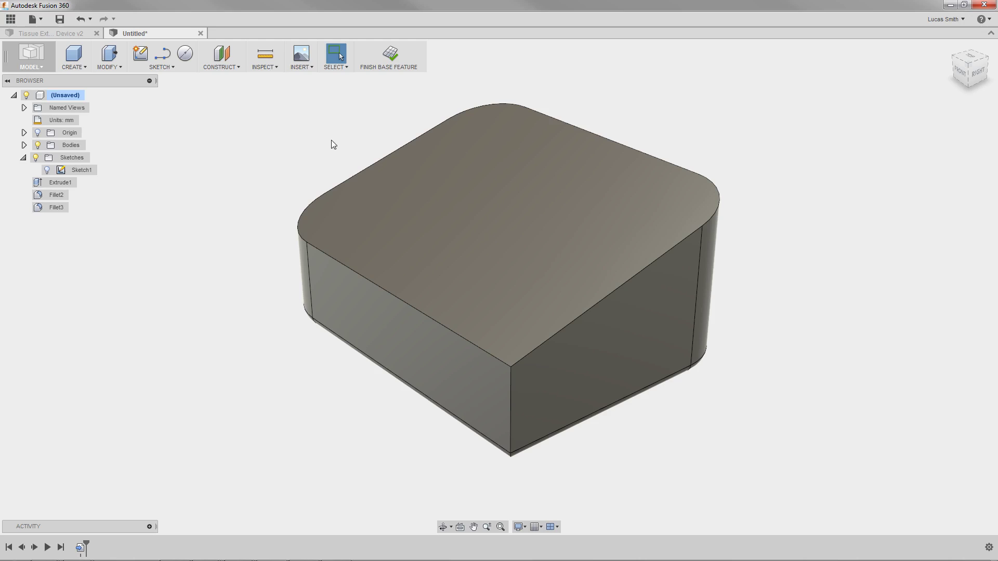
# Step: With Edit Face, lift the top face's centre vertex 13 mm into a dome
pyautogui.click(109, 65)
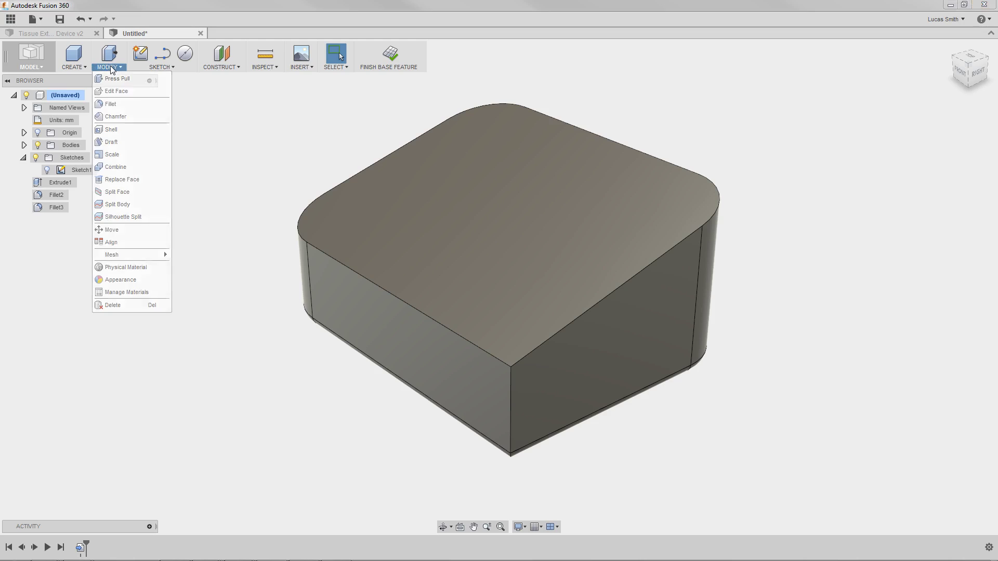
pyautogui.click(116, 91)
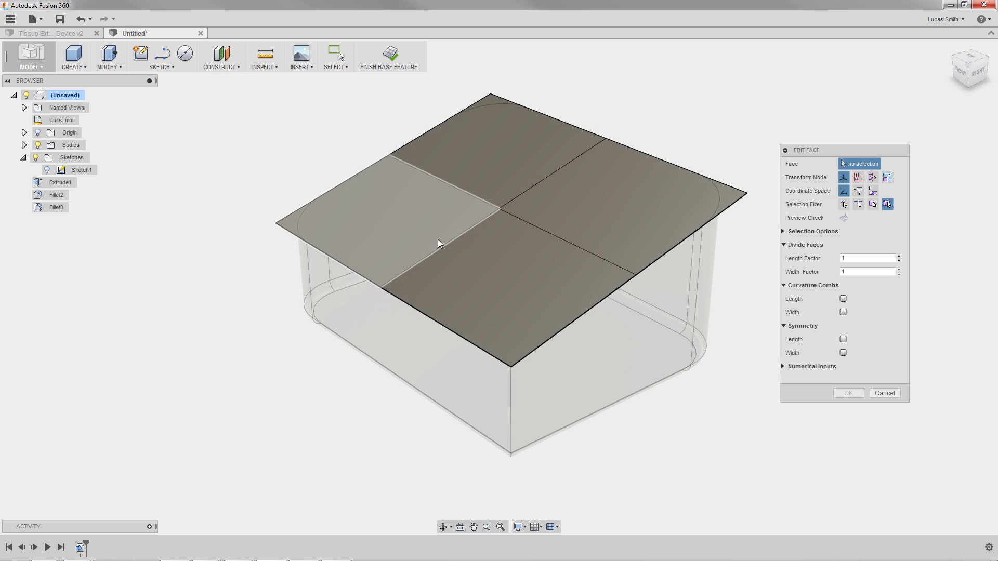
pyautogui.click(499, 209)
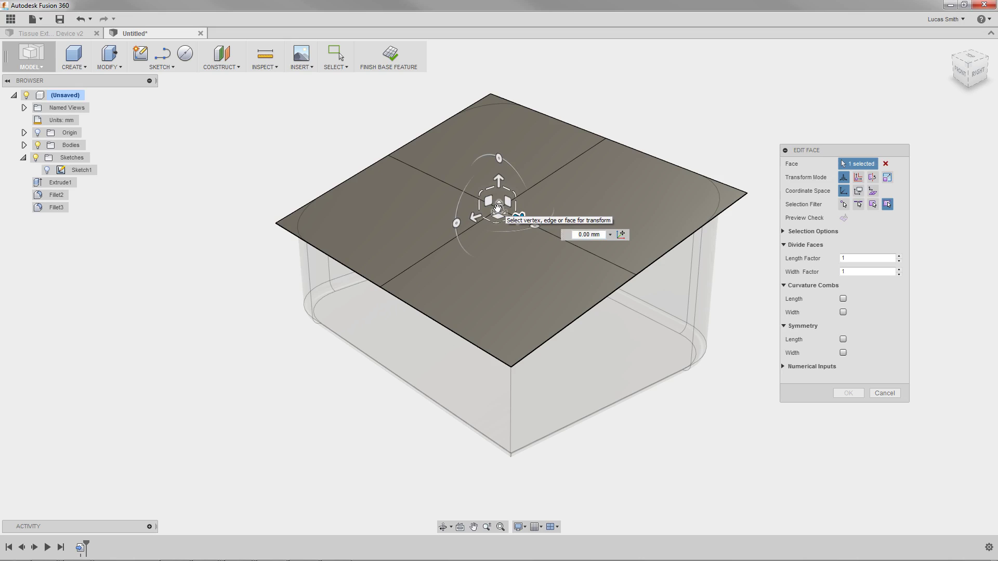
pyautogui.moveTo(499, 182); pyautogui.dragTo(499, 45)
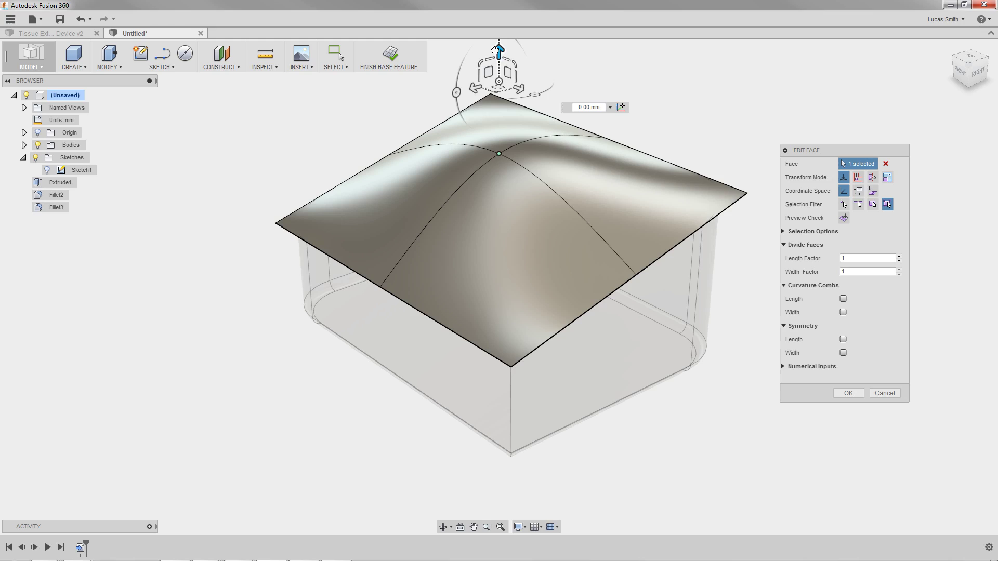
pyautogui.click(838, 394)
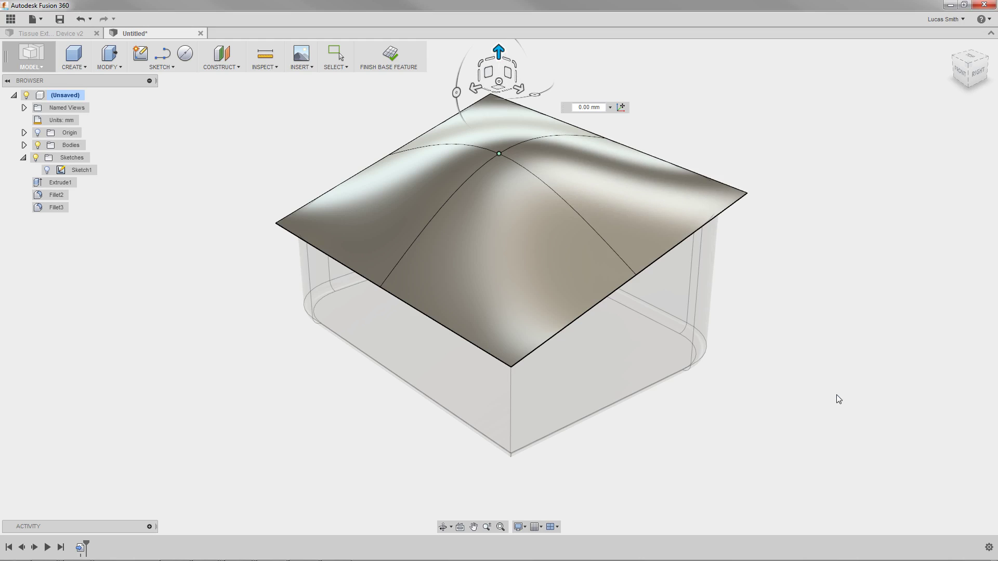
pyautogui.keyDown('shift'); pyautogui.moveTo(831, 398); pyautogui.dragTo(850, 408, button='middle'); pyautogui.keyUp('shift')
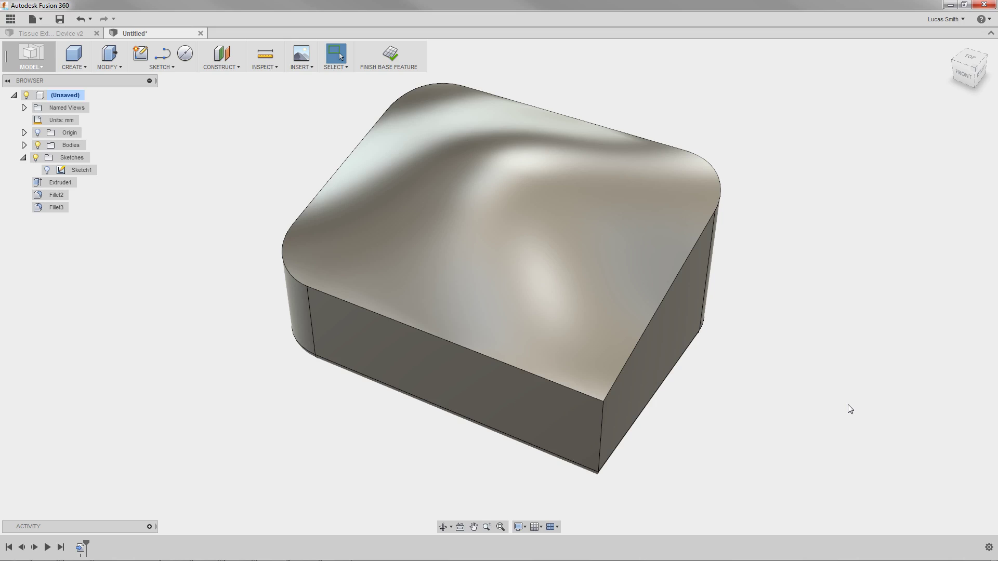
# Step: Open the Tissue Extraction Device v2 design and expand its Sketches folder (Sketch1–Sketch19)
pyautogui.click(72, 34)
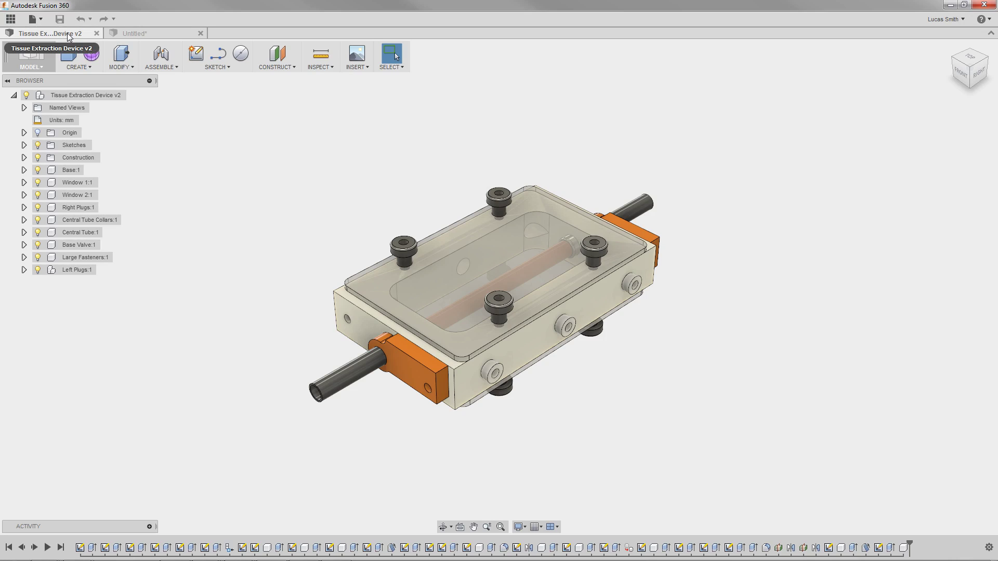
pyautogui.click(98, 96)
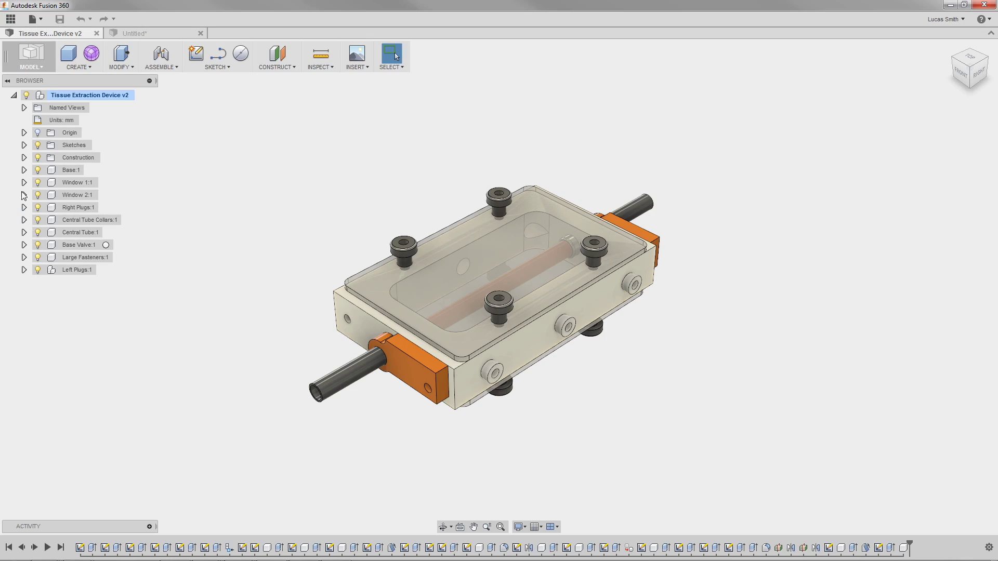
pyautogui.click(23, 145)
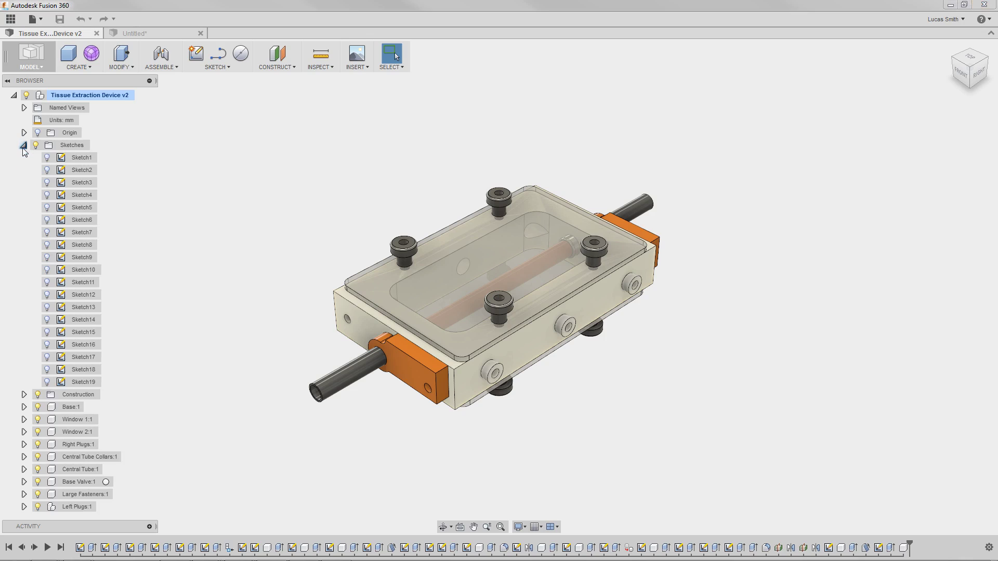
pyautogui.doubleClick(83, 162)
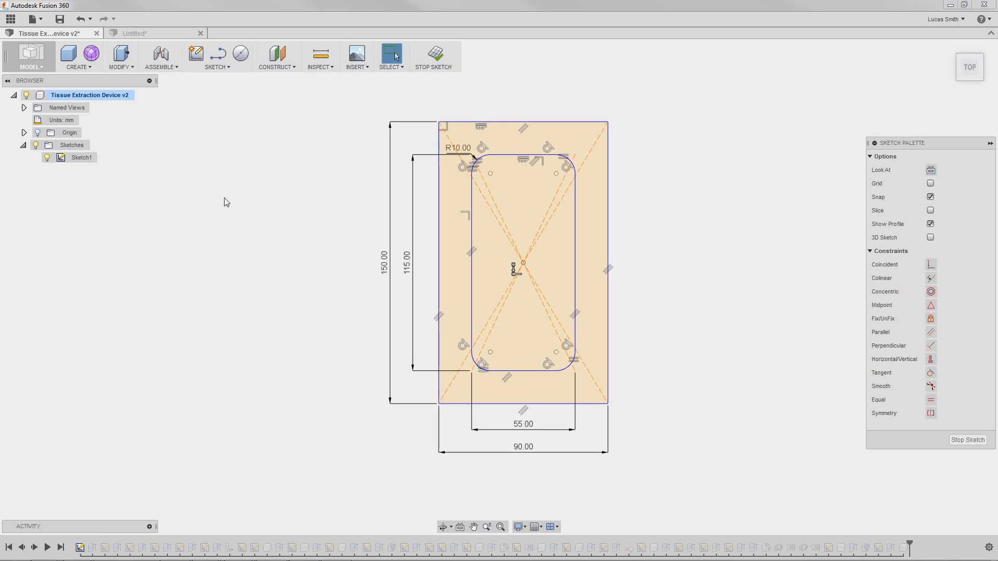
pyautogui.doubleClick(385, 263)
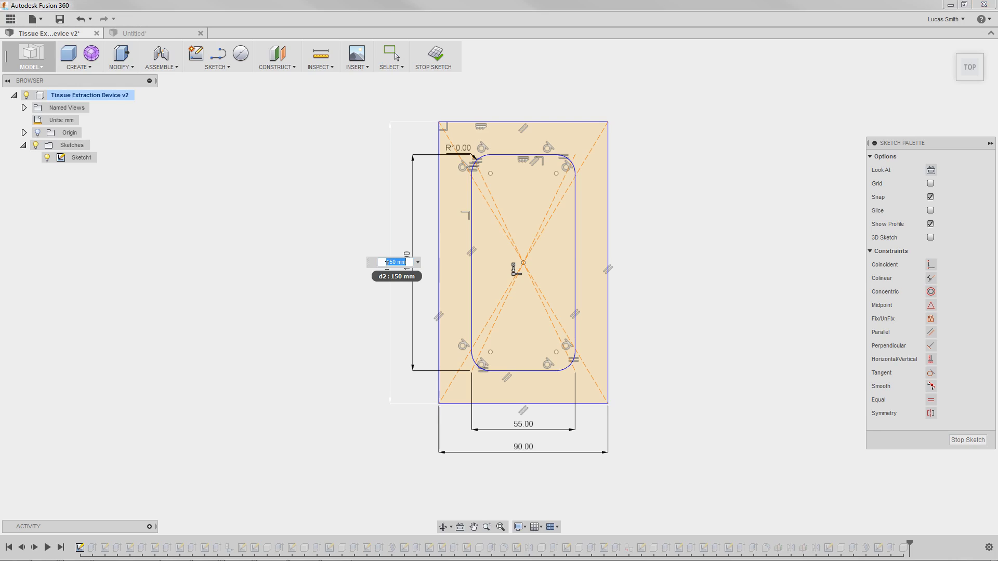
pyautogui.write('100')
pyautogui.press('Return')
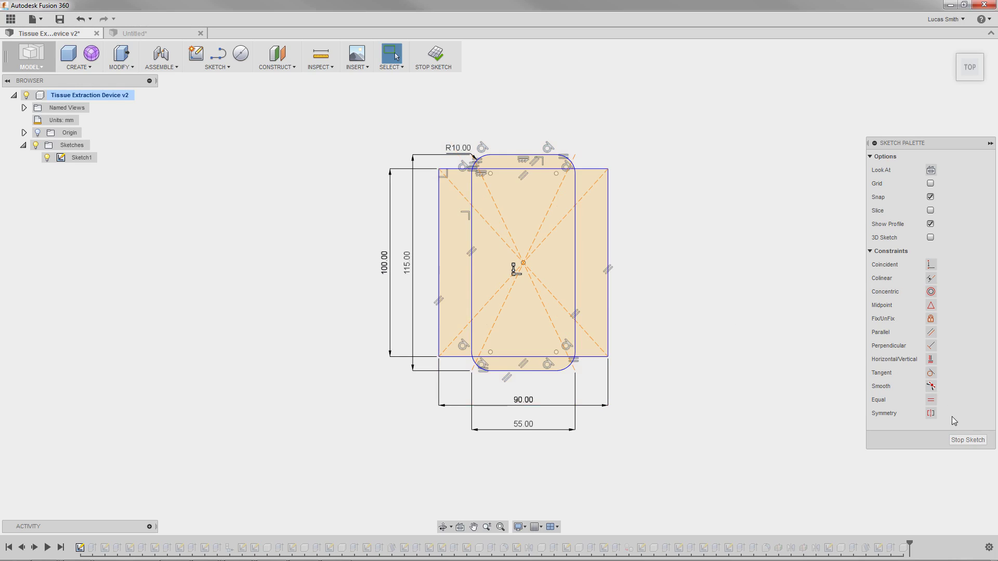
pyautogui.click(958, 440)
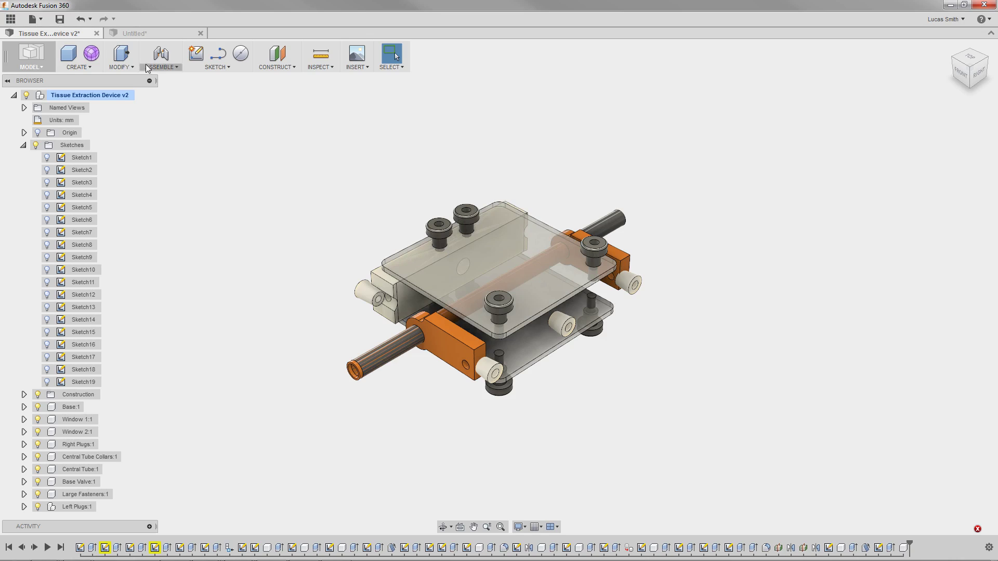
pyautogui.click(83, 20)
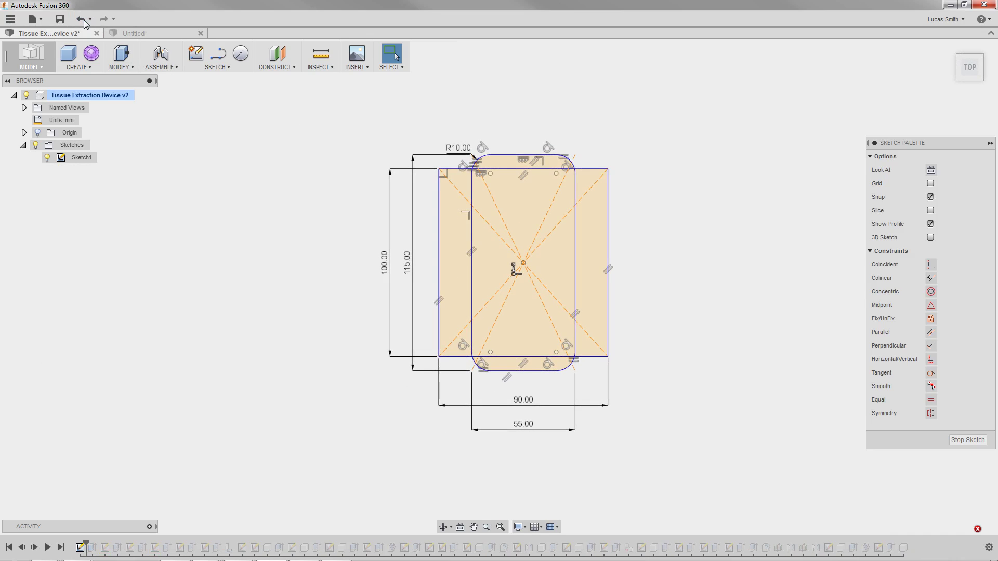
pyautogui.click(84, 21)
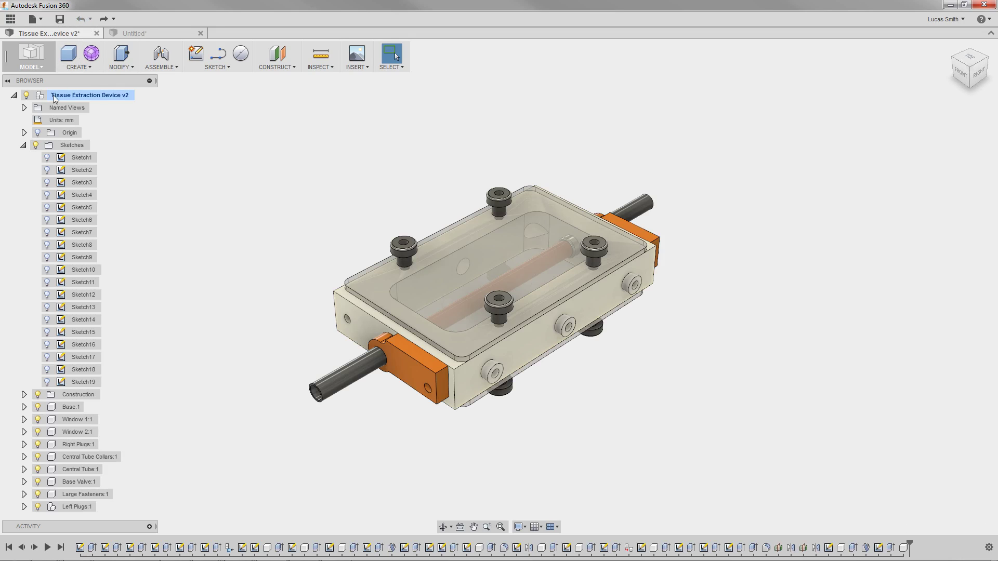
# Step: Convert the Base feature in the timeline to a direct-modelling feature
pyautogui.click(24, 145)
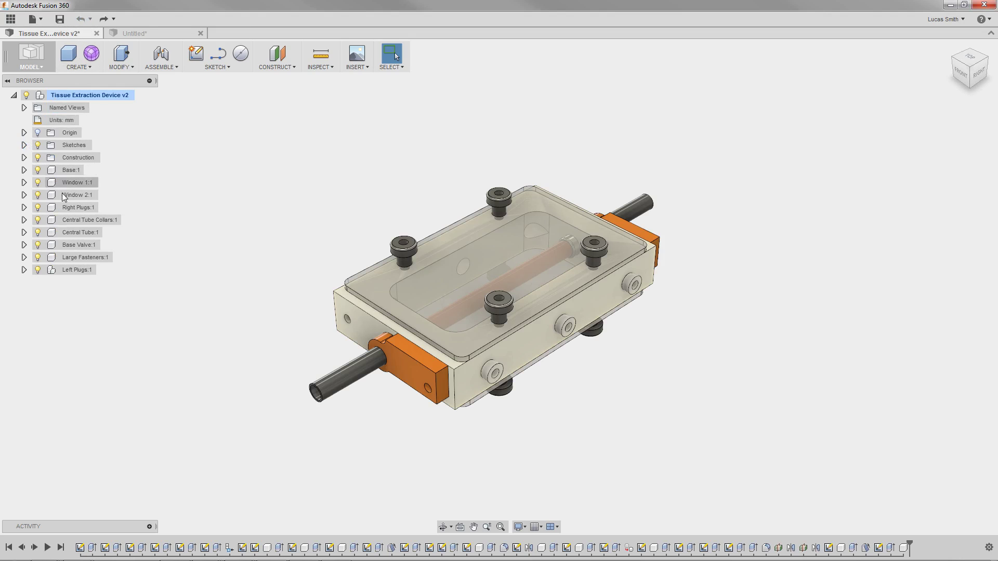
pyautogui.rightClick(92, 548)
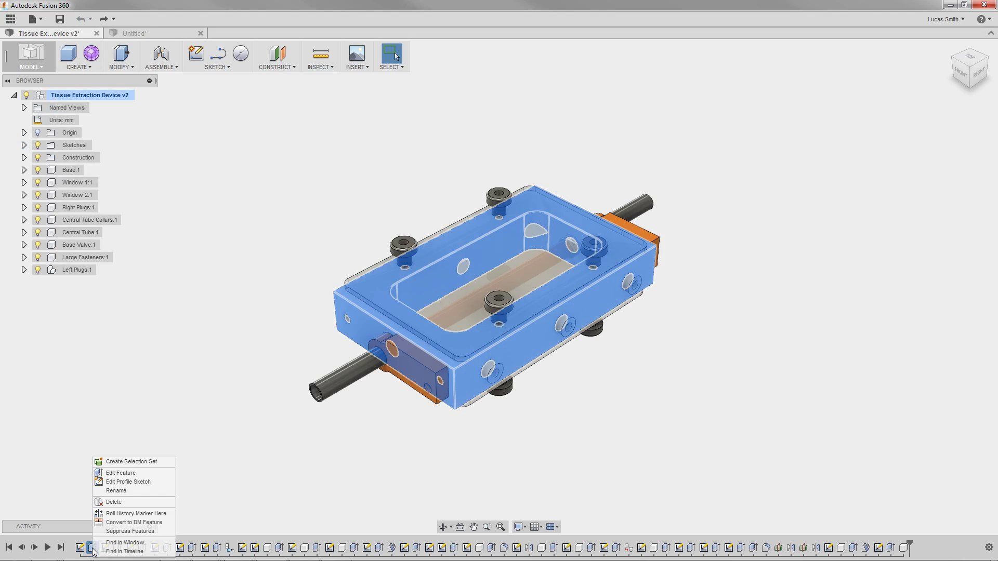
pyautogui.click(106, 524)
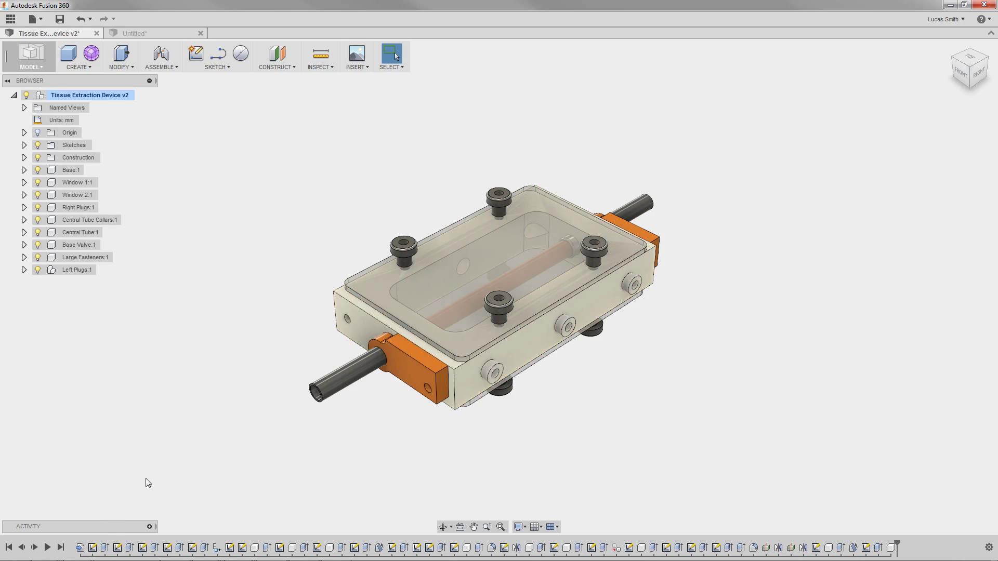
# Step: Press Pull the Base body's end face -65 mm to shorten the base
pyautogui.click(353, 337)
pyautogui.click(125, 55)
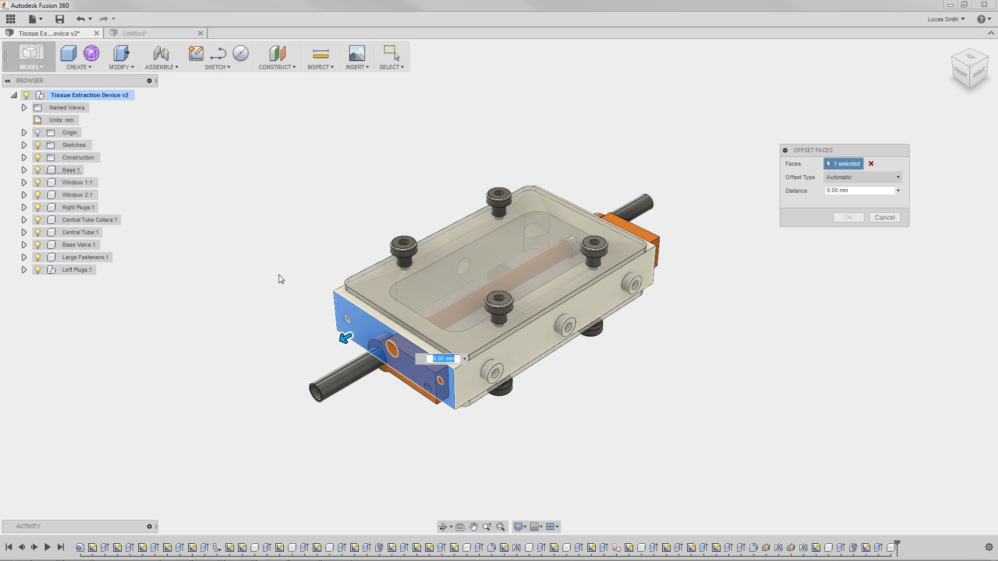
pyautogui.moveTo(343, 338); pyautogui.dragTo(439, 299)
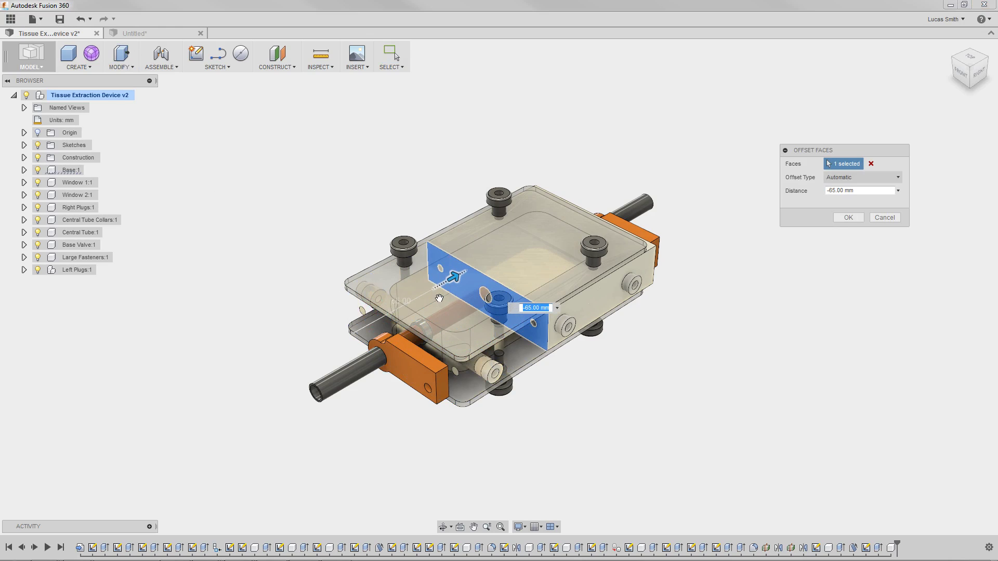
pyautogui.click(845, 219)
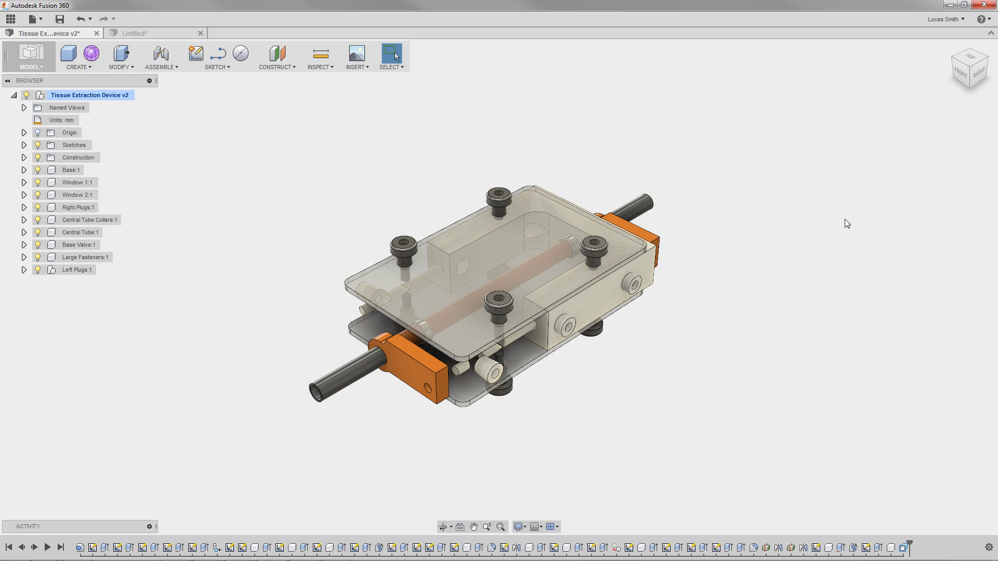
# Step: Switch the root component to Do not capture Design History and confirm removing the timeline
pyautogui.rightClick(117, 94)
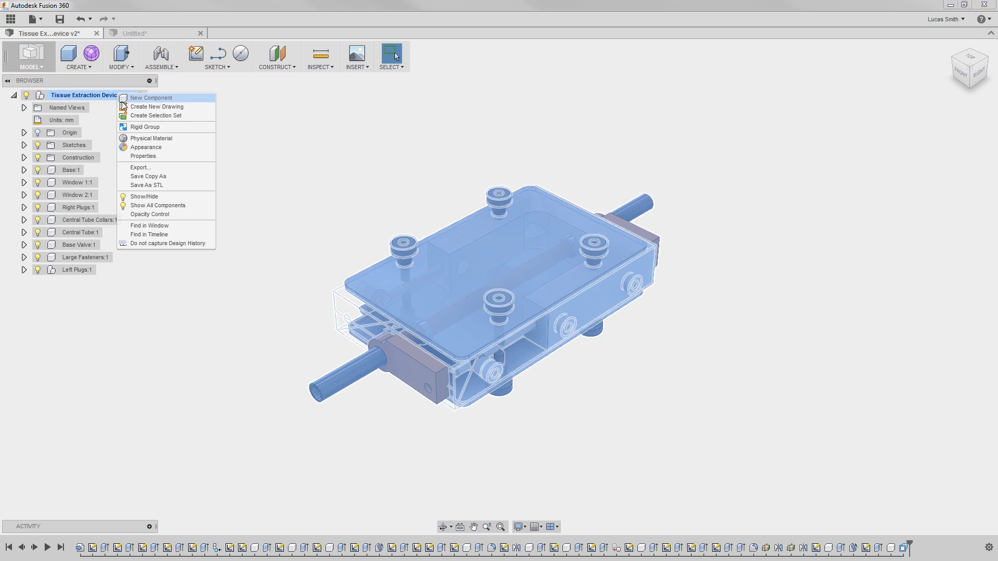
pyautogui.click(151, 244)
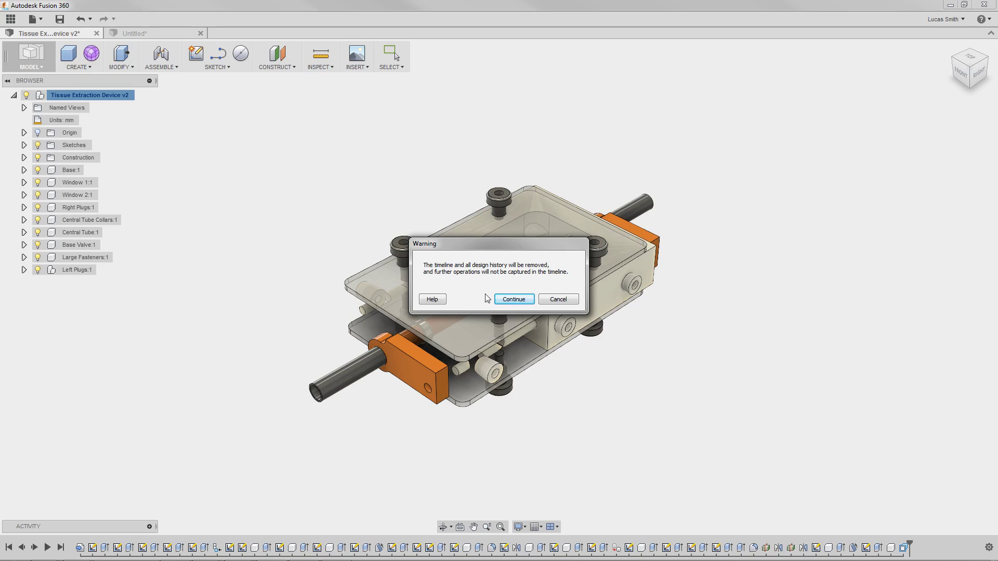
pyautogui.click(509, 301)
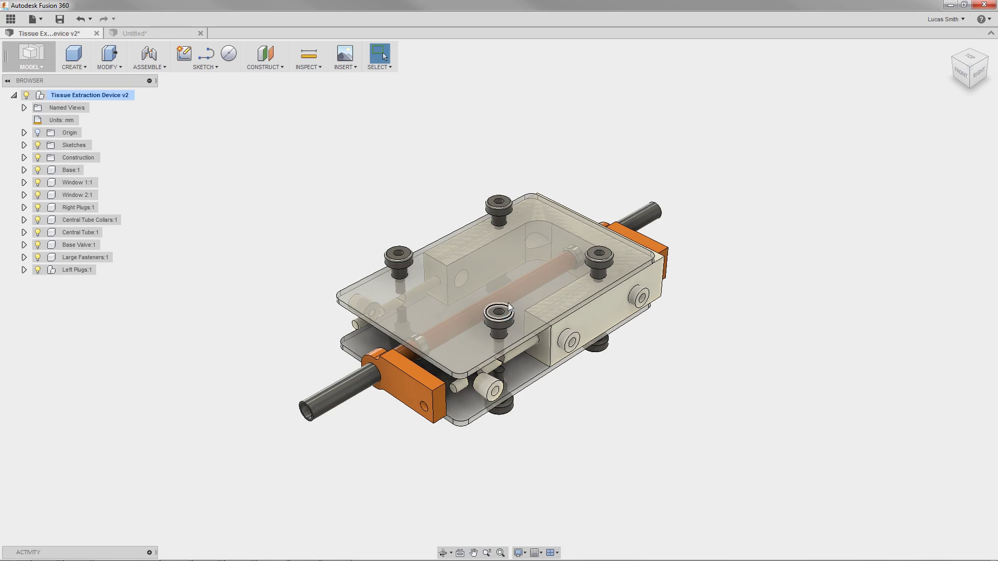